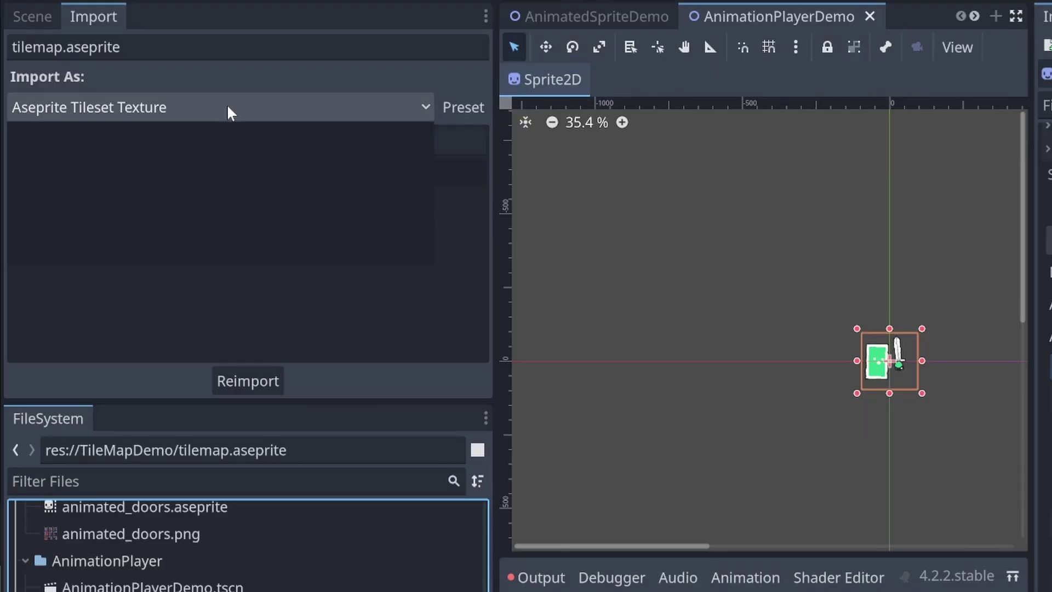
Check tilemap.aseprite's import types, stop the preview, and list the Attack, Idle and Walk animations
left_click(227, 108)
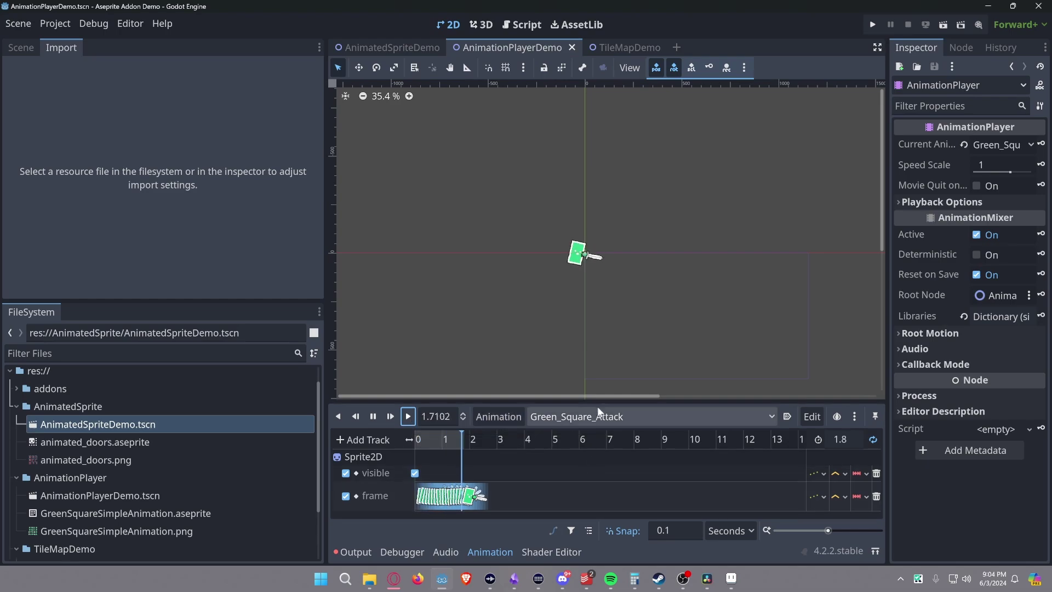
left_click(374, 416)
left_click(650, 416)
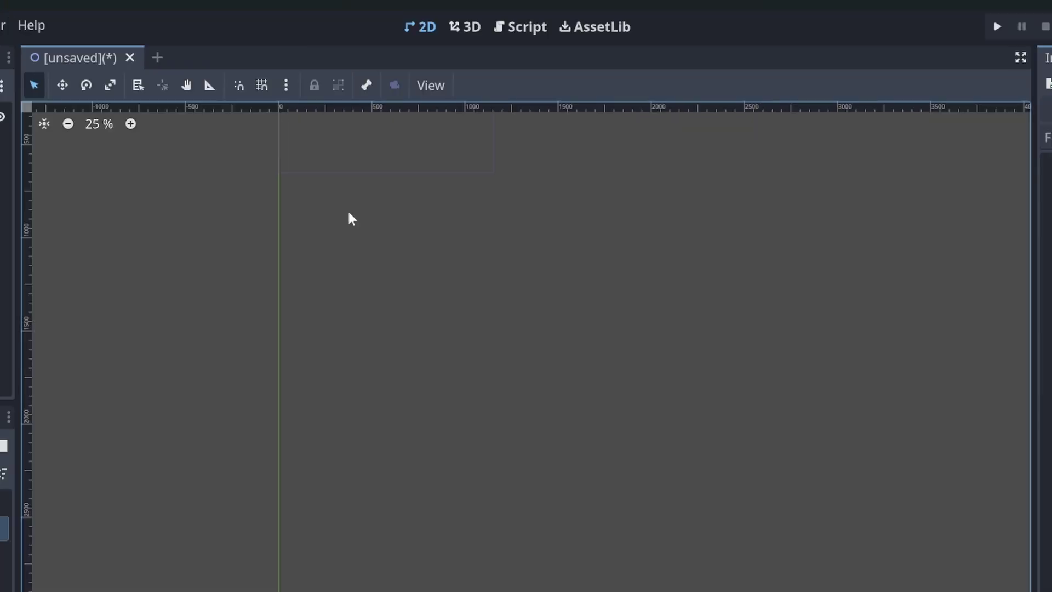
Search the asset library for 'asep', then download and install the Aseprite Wizard add-on
left_click(583, 31)
type("asep")
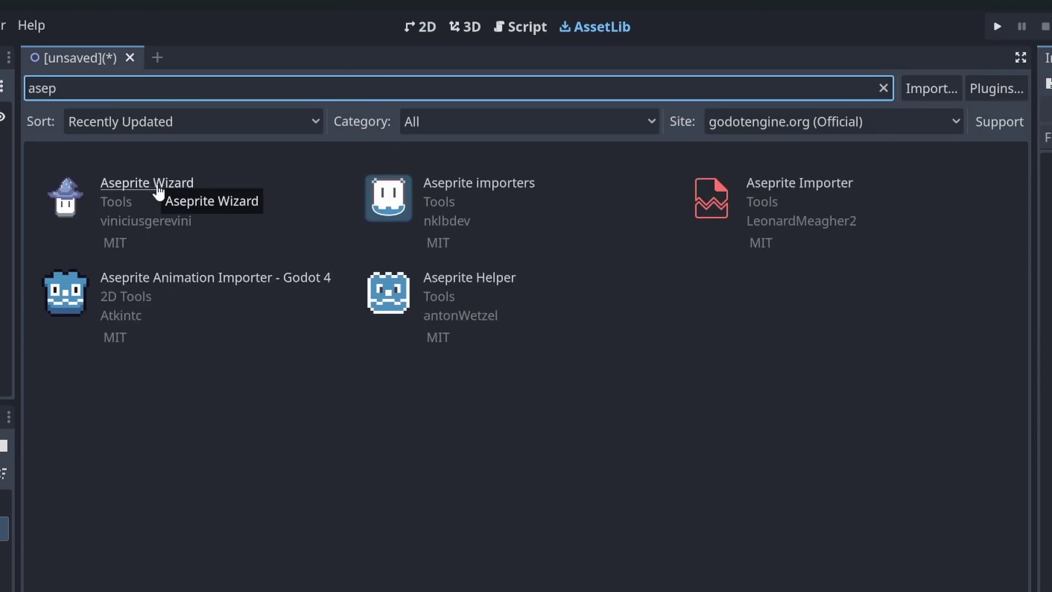
left_click(156, 189)
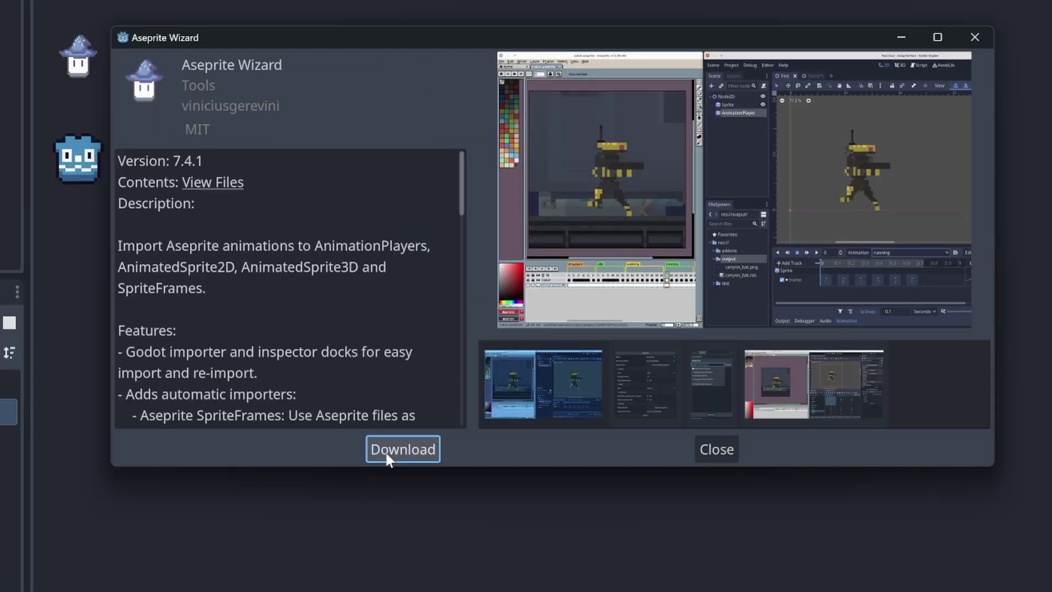
left_click(323, 505)
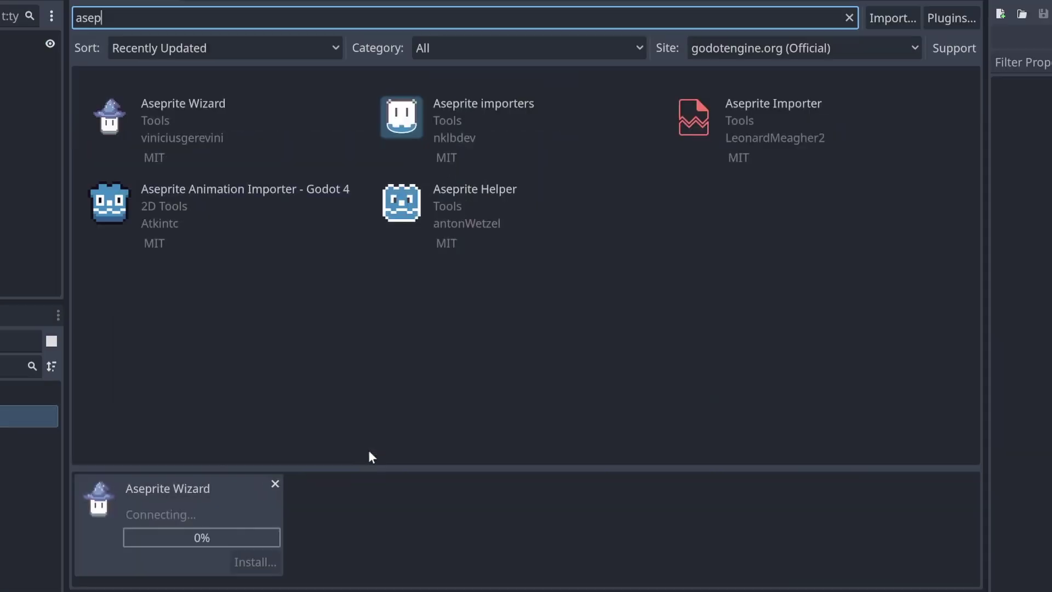
left_click(441, 494)
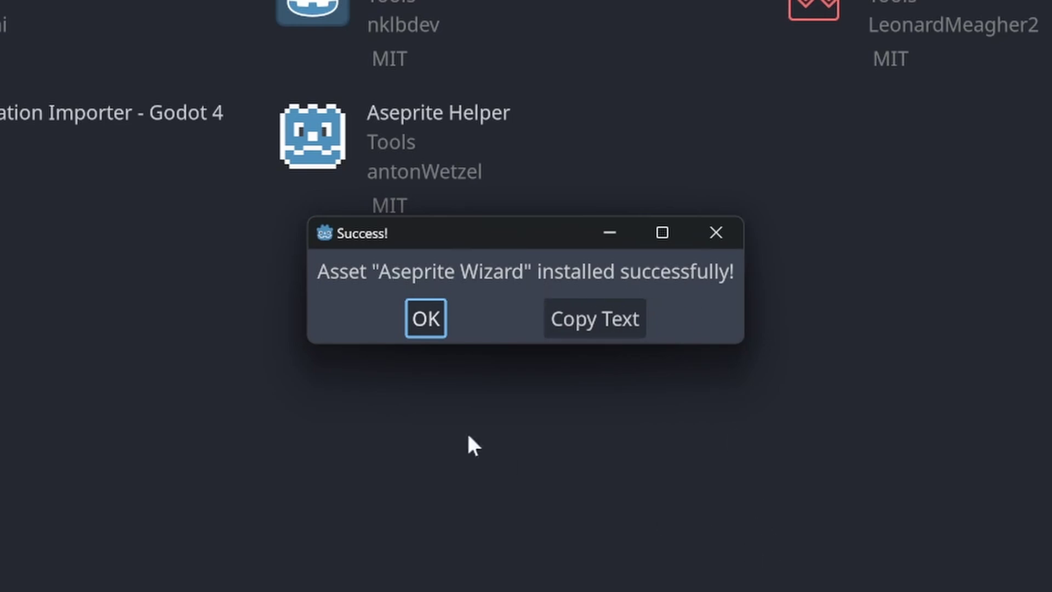
left_click(435, 318)
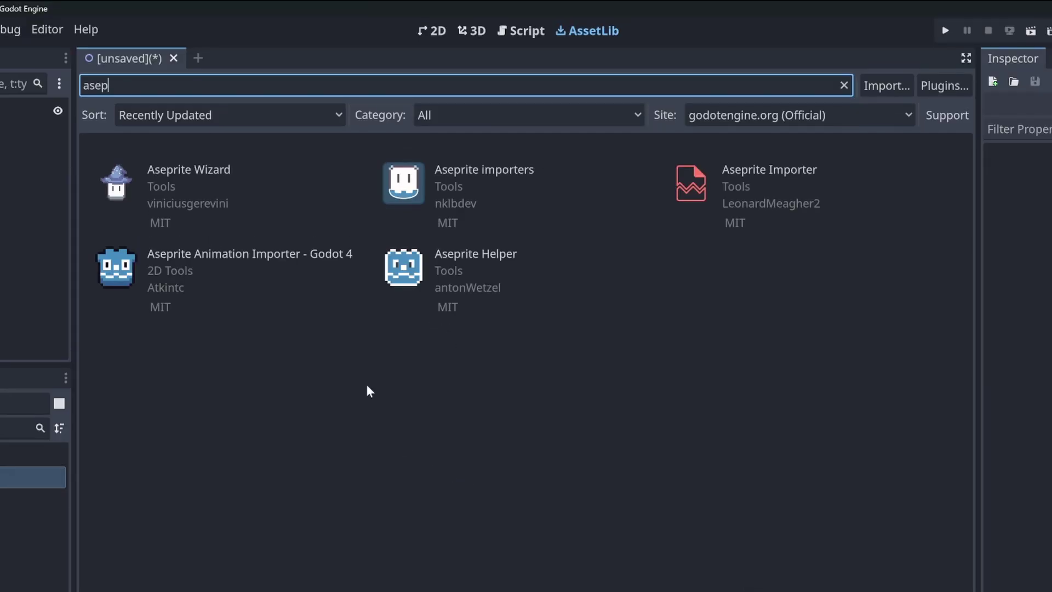
Enable the Aseprite Wizard plugin in the Project Settings Plugins list
left_click(66, 30)
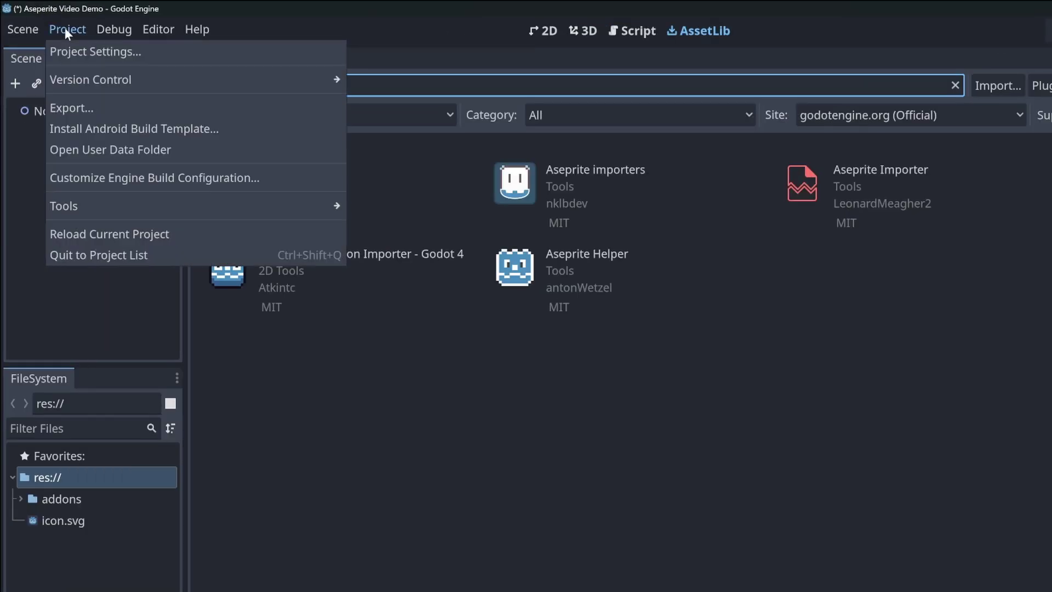
left_click(82, 51)
left_click(643, 67)
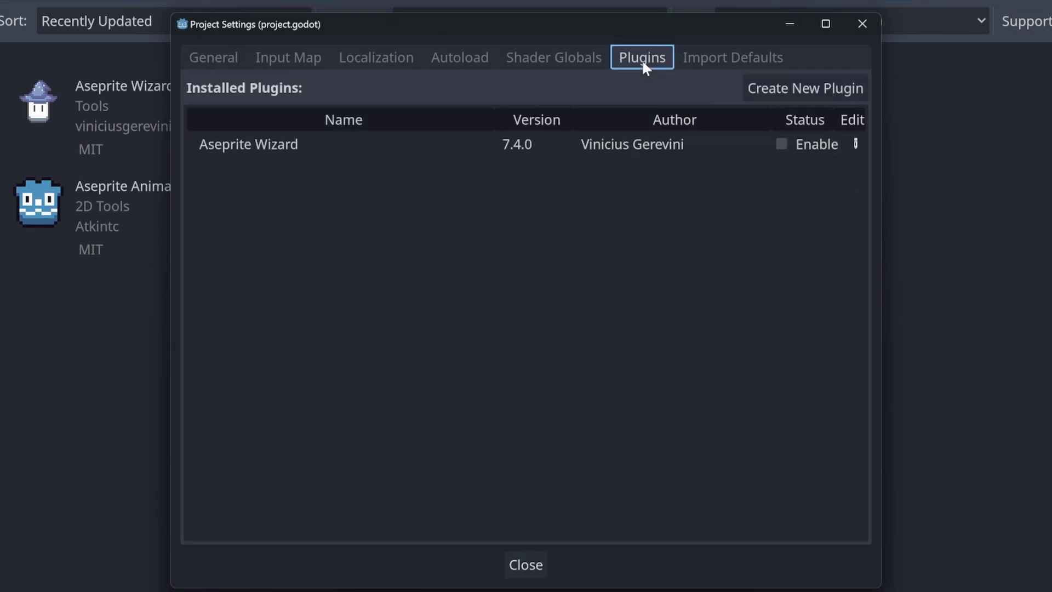
left_click(781, 145)
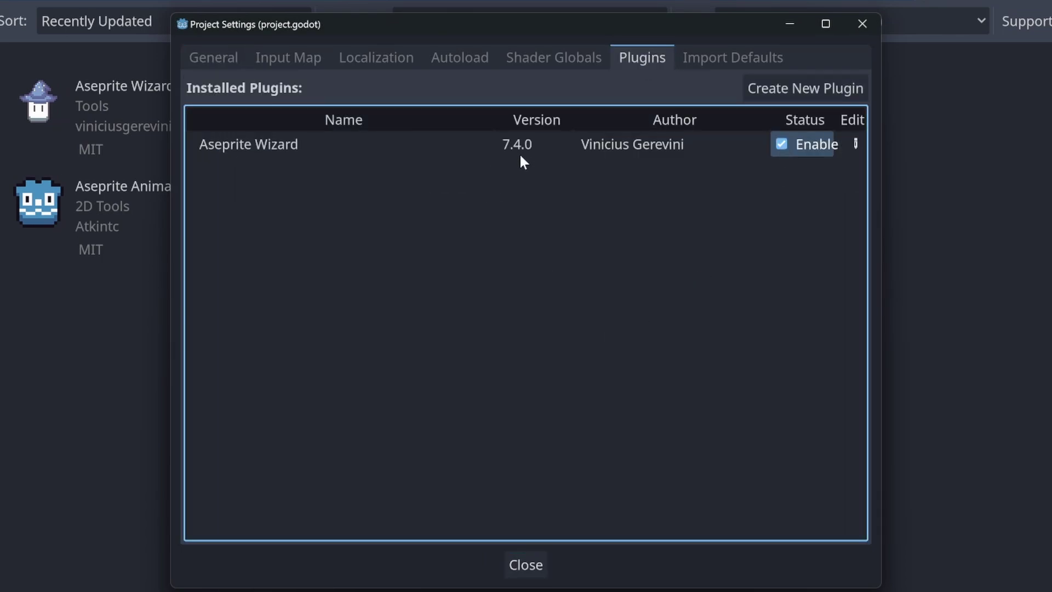
left_click(532, 562)
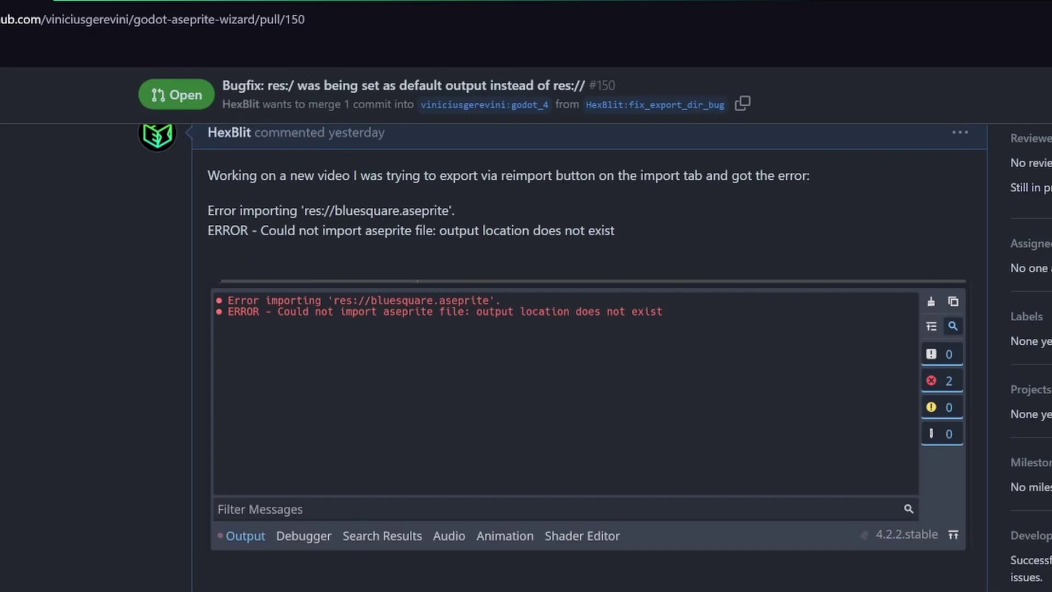
Scroll through pull request #150 and the v7.4.0 release notes
scroll(595, 356, "down", 3)
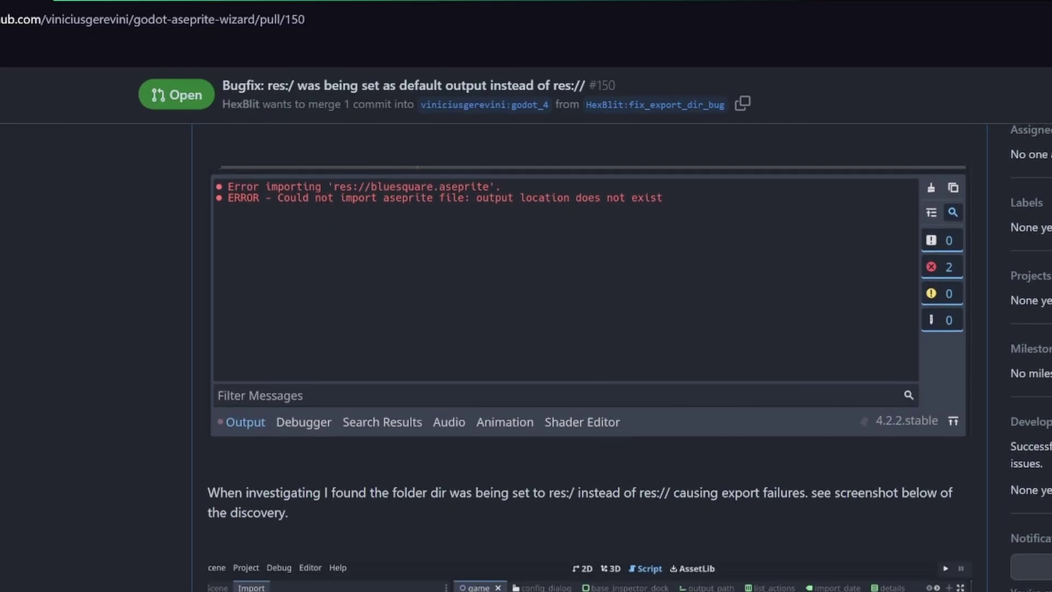
scroll(594, 356, "down", 3)
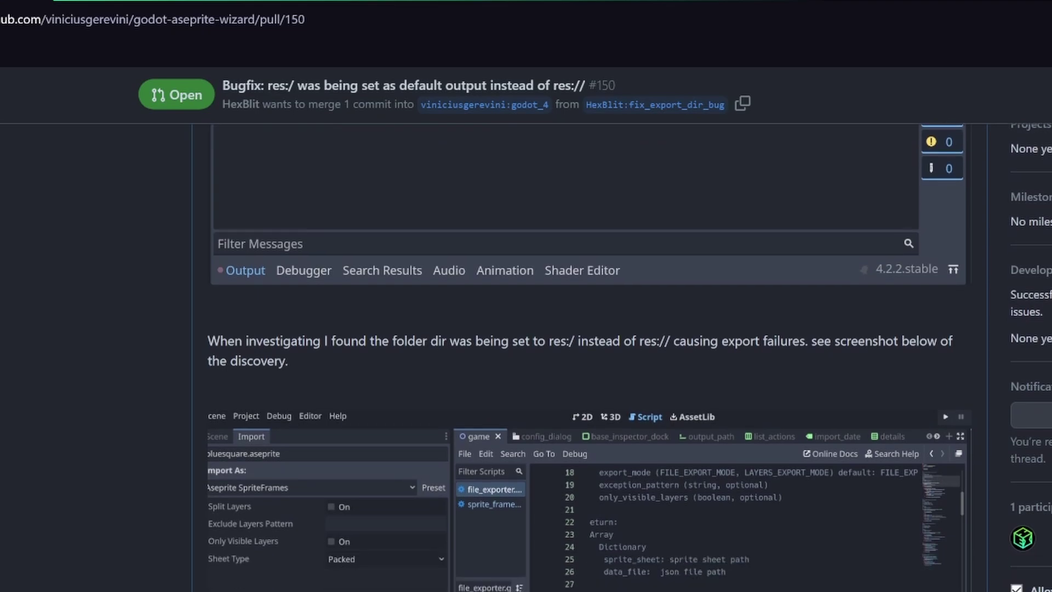
scroll(594, 356, "down", 1)
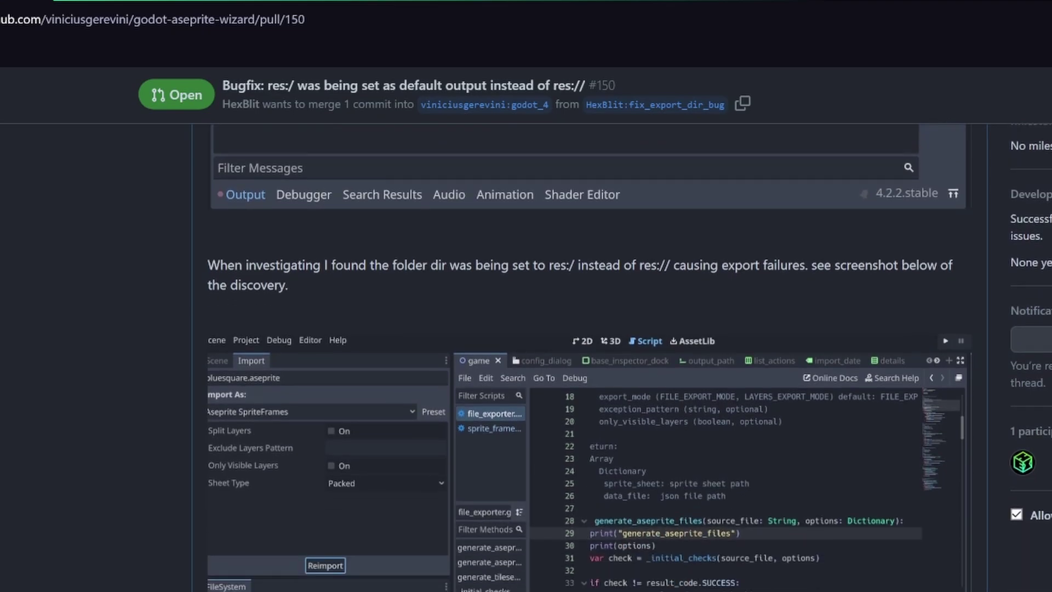
scroll(594, 356, "down", 2)
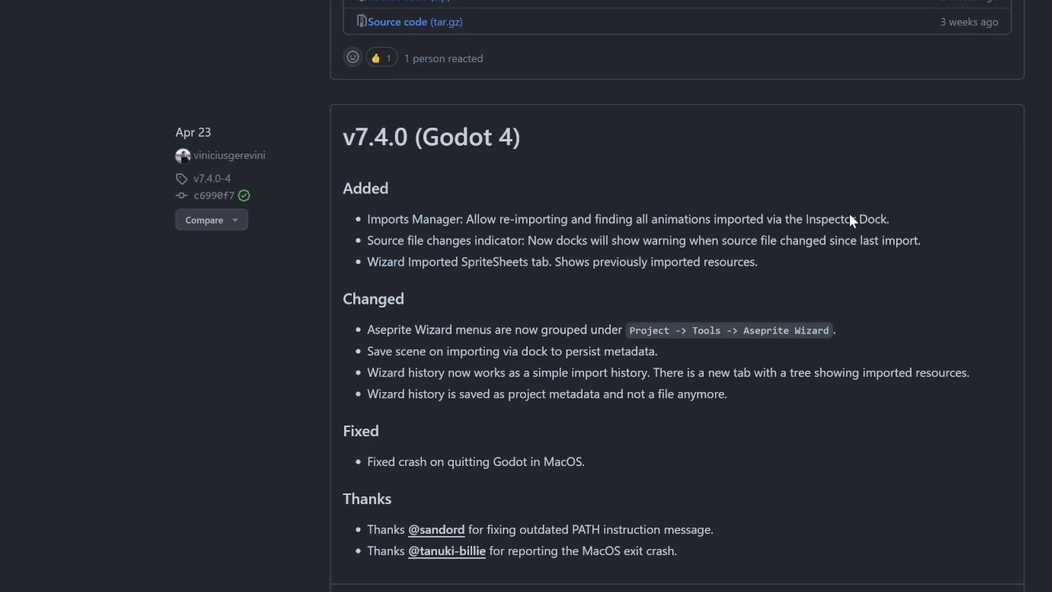
scroll(849, 214, "down", 10)
scroll(849, 214, "up", 9)
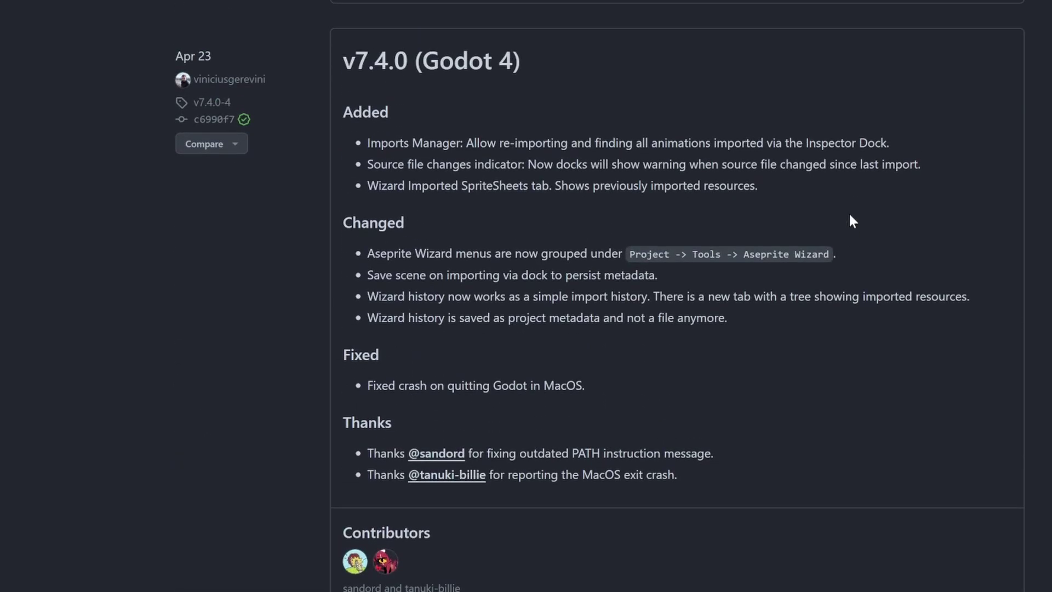
scroll(849, 215, "down", 2)
scroll(849, 208, "up", 2)
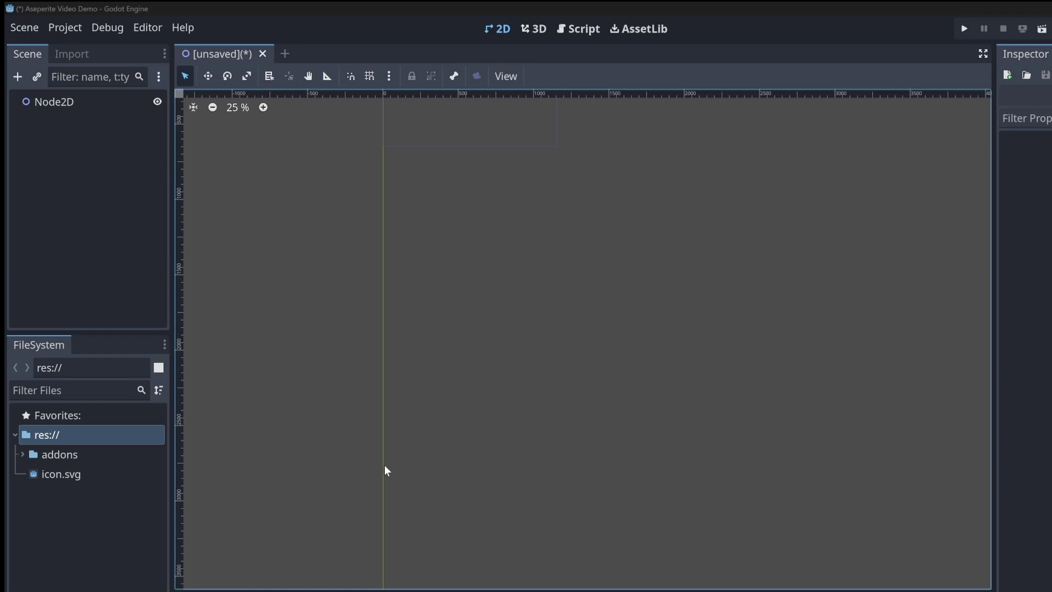
Open the Project menu to reach the Tools > Aseprite Wizard options
left_click(68, 27)
Test the 'aseprite' command path in Aseprite Wizard Config, which reports Command not found
mouse_move(113, 186)
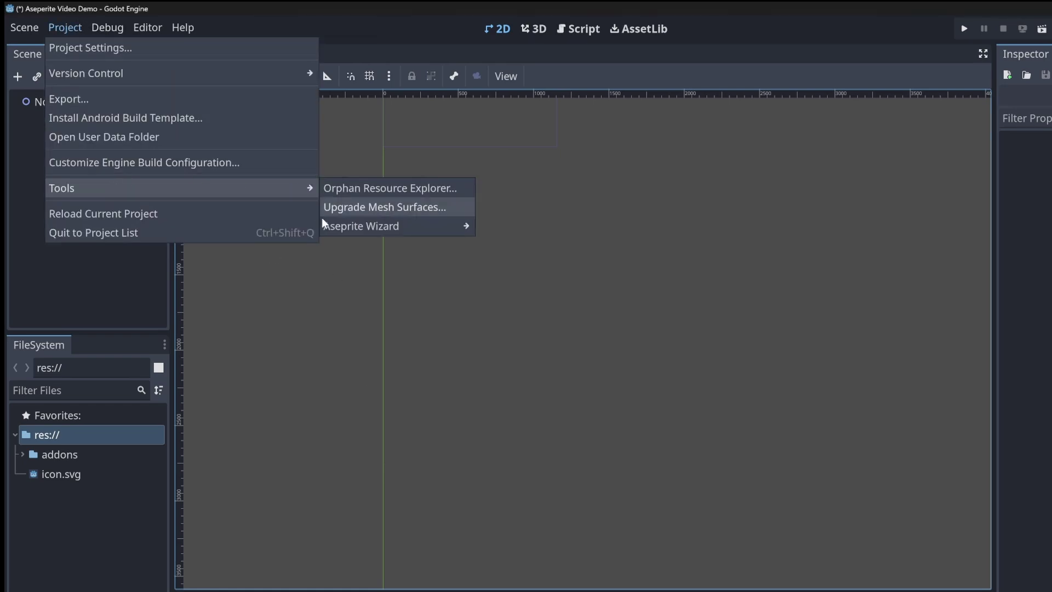
mouse_move(328, 224)
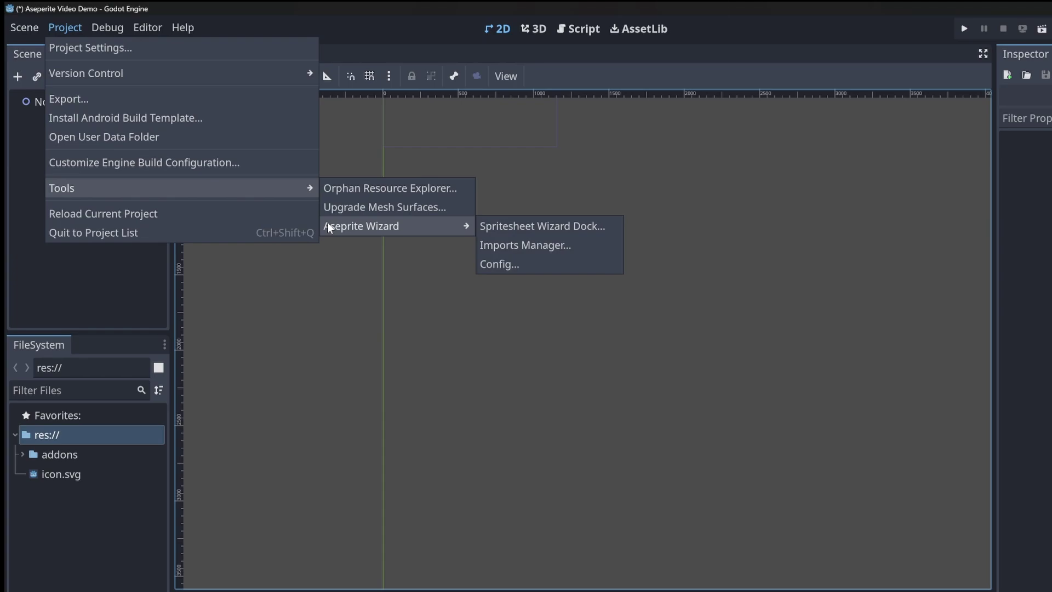
left_click(557, 264)
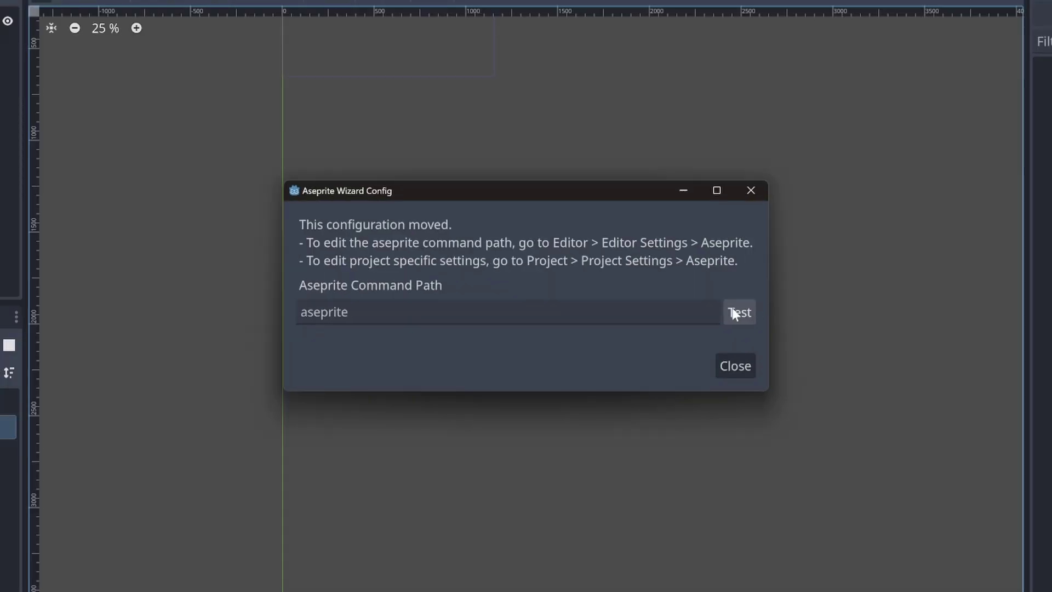
left_click(733, 313)
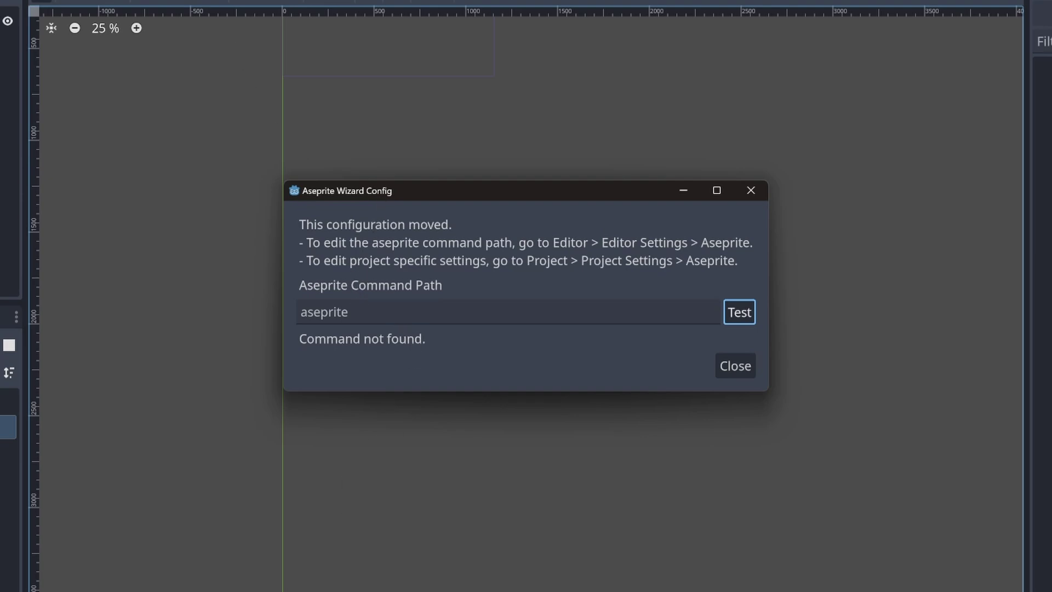
key("shift+Tab")
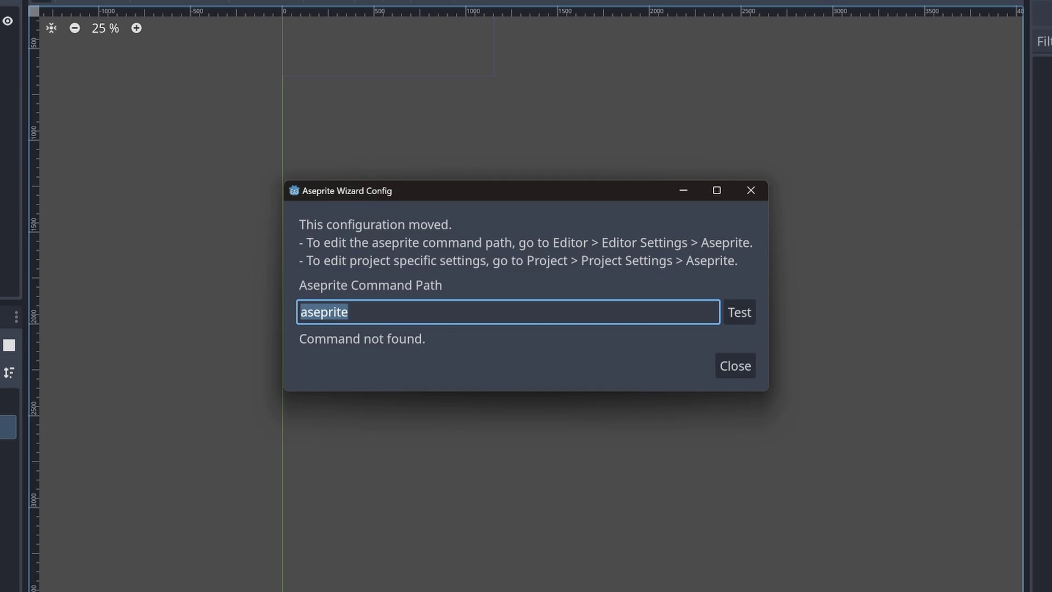
key("End")
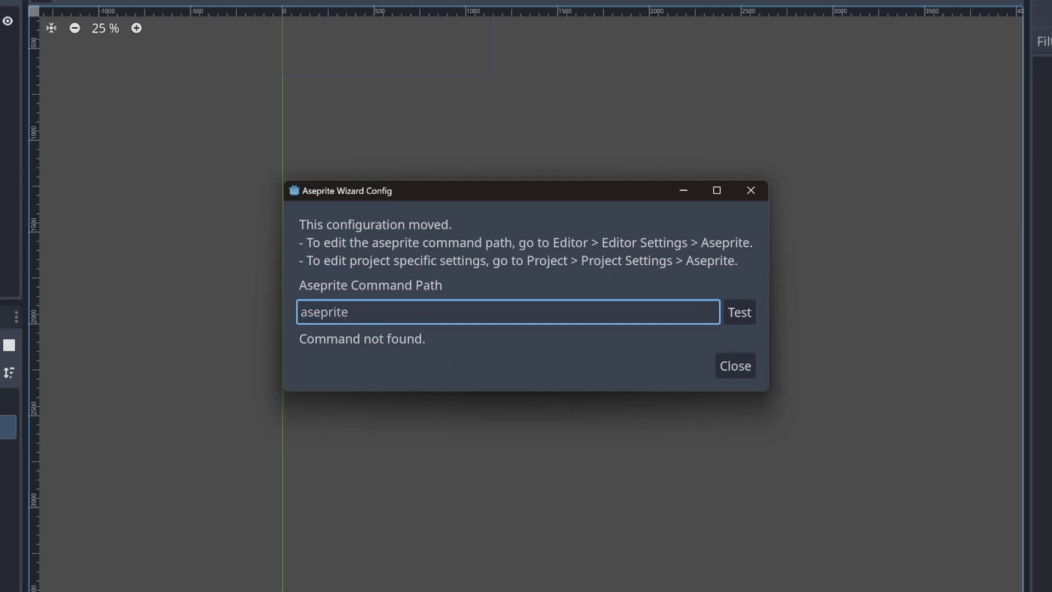
key("ctrl+a")
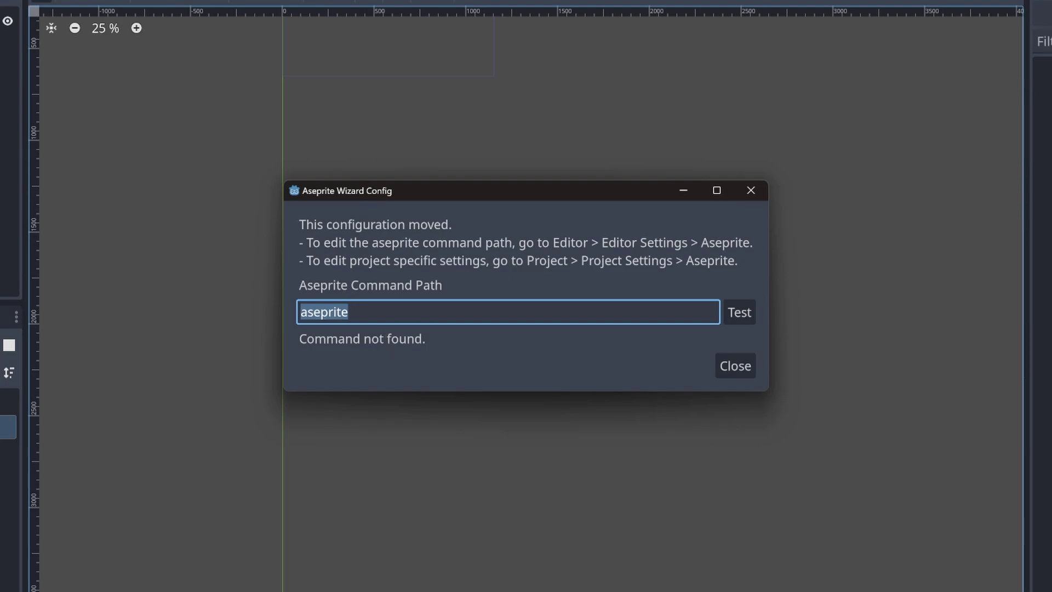
Set Editor Settings' Aseprite > General Command Path to the Steam install's Aseprite.exe
left_click(731, 365)
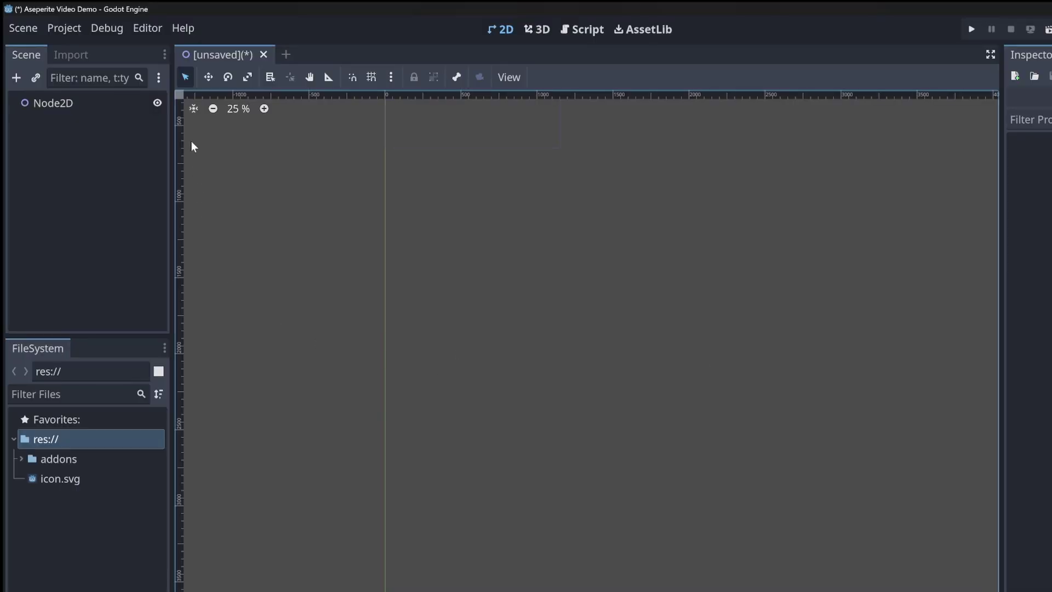
left_click(153, 28)
left_click(165, 50)
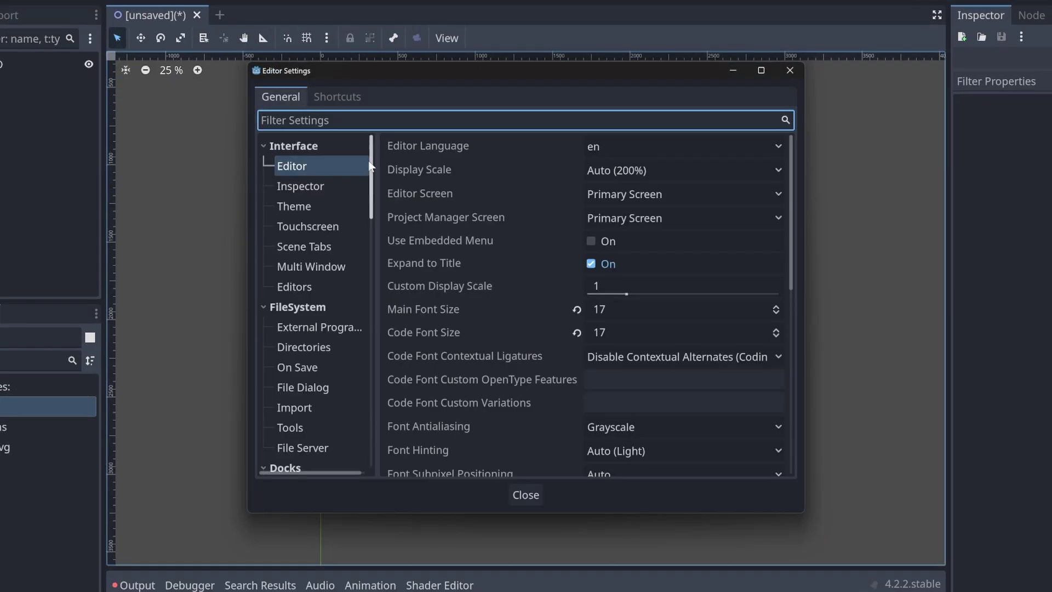
scroll(353, 328, "down", 15)
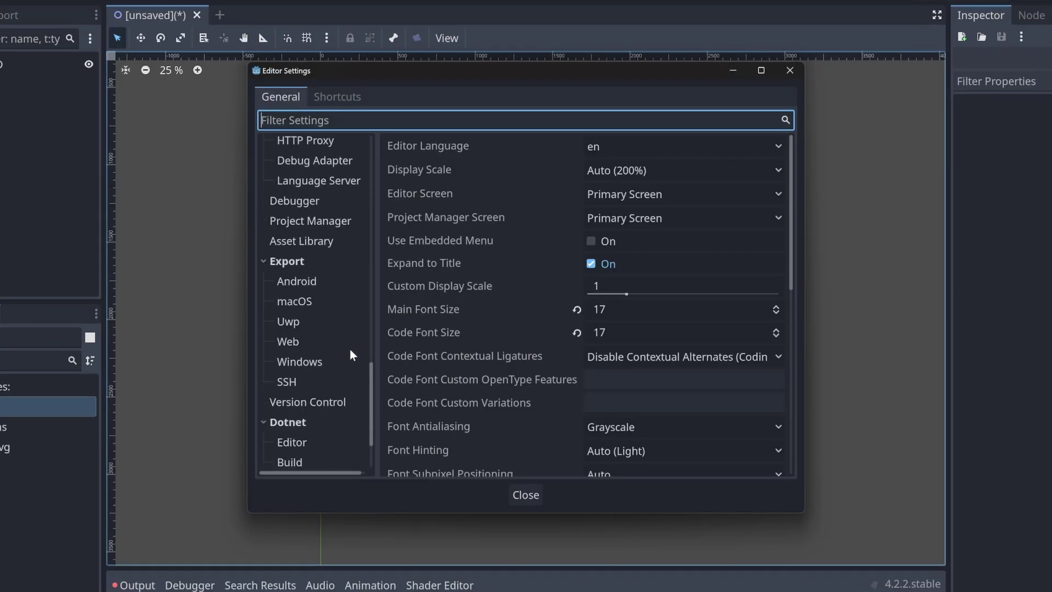
left_click(296, 434)
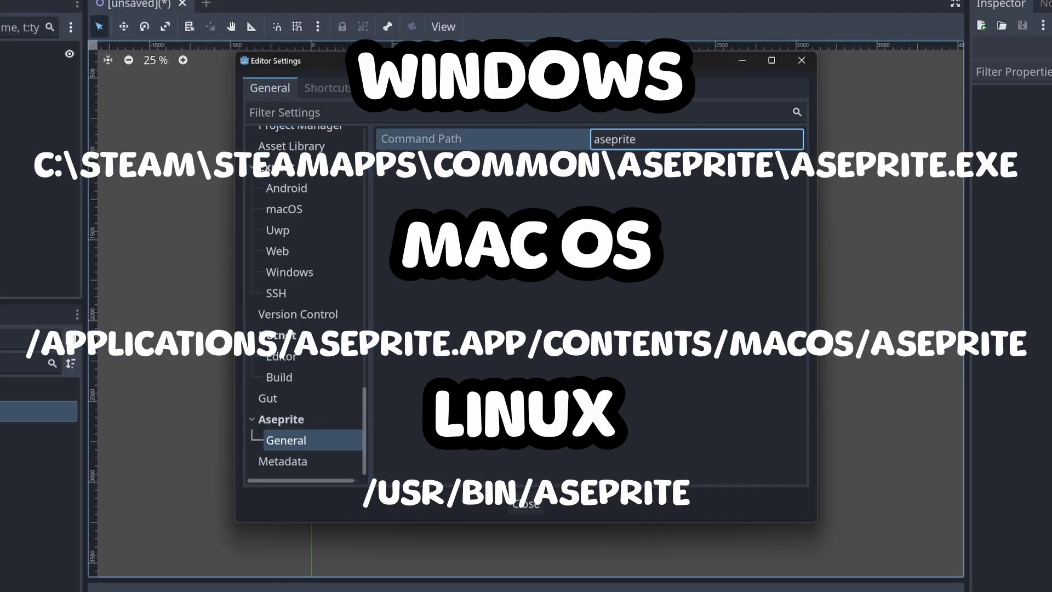
key("ctrl+v")
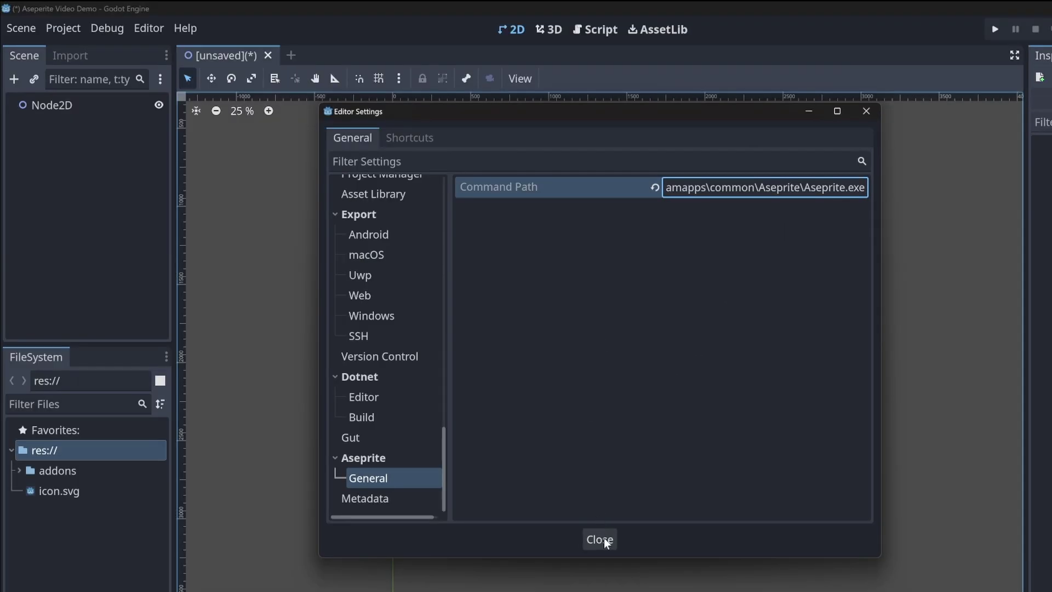
Retest the Aseprite Wizard command path, confirming Aseprite 1.3.7-x64 is found
left_click(605, 538)
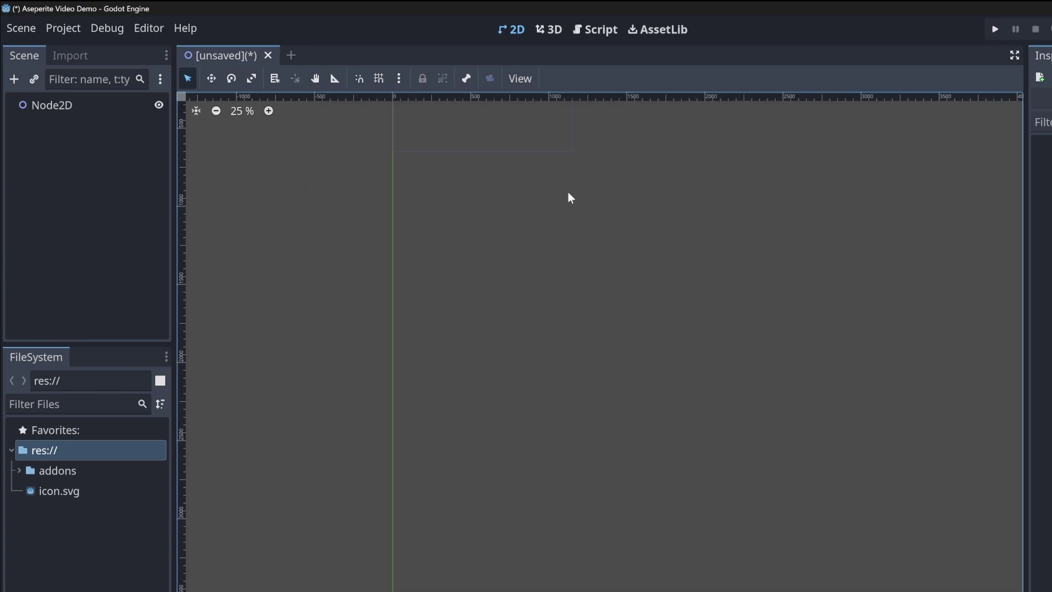
left_click(64, 31)
mouse_move(247, 191)
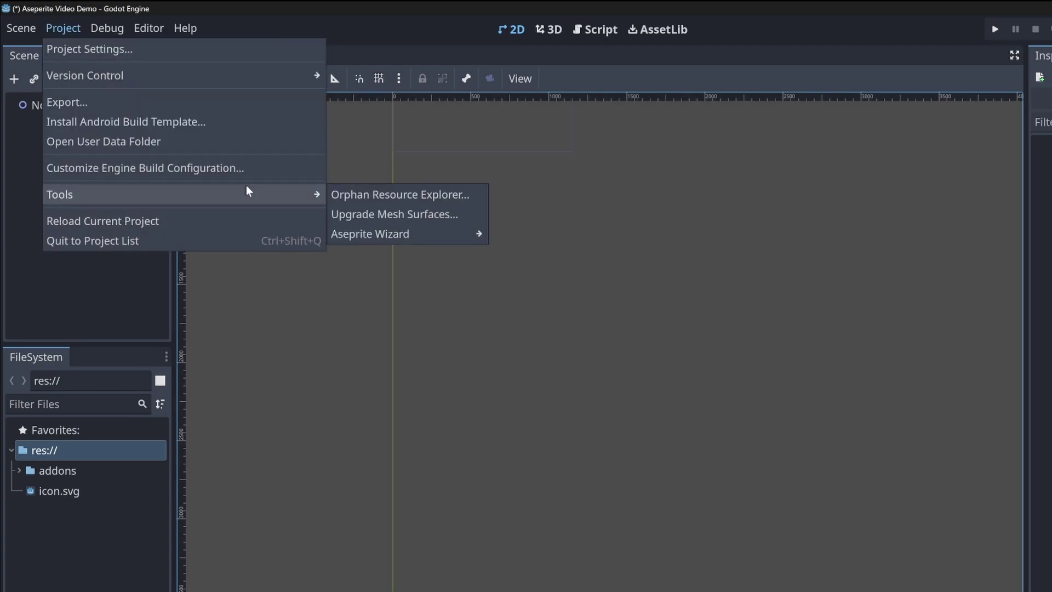
mouse_move(393, 236)
left_click(538, 280)
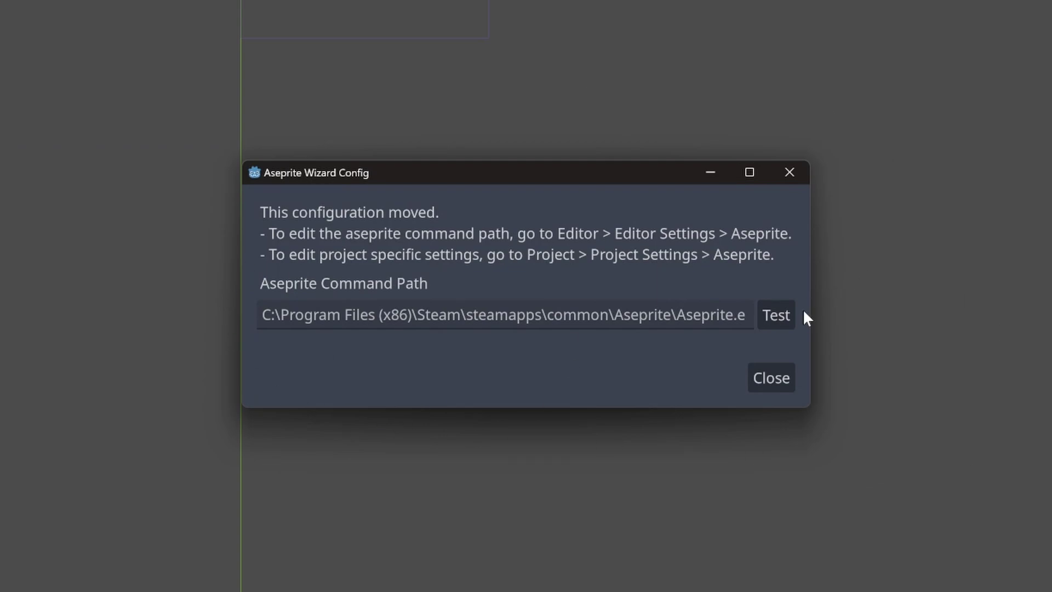
left_click(782, 314)
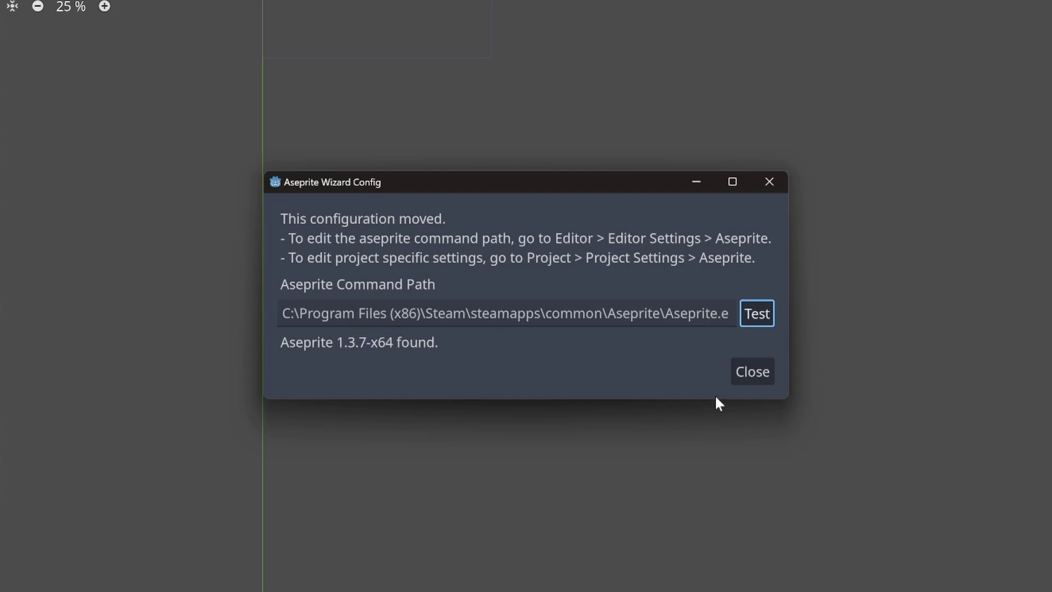
left_click(747, 377)
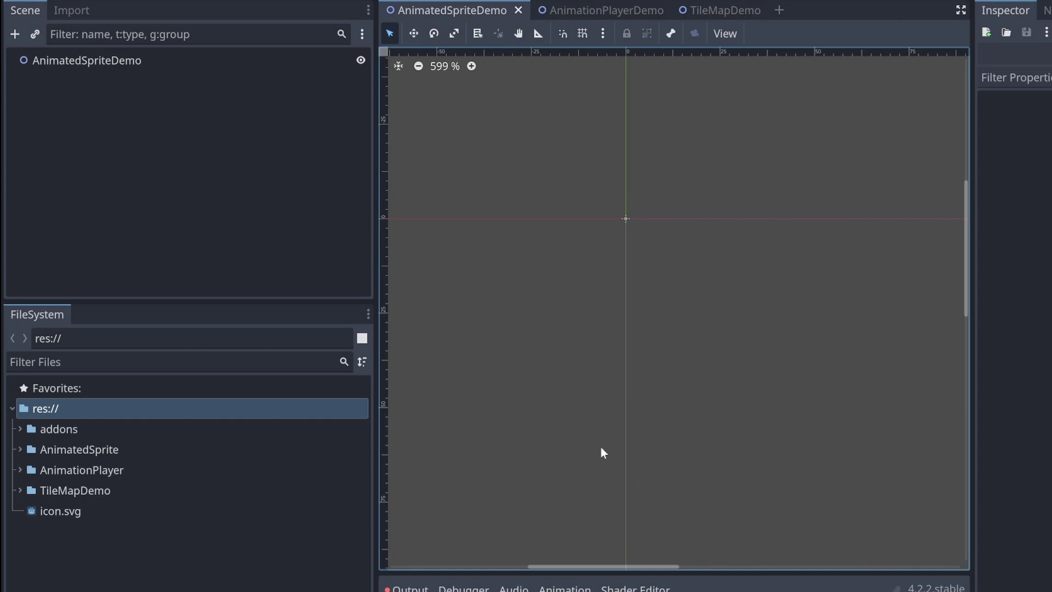
Expand the AnimatedSprite folder, then view the AnimationPlayerDemo and TileMapDemo scenes
left_click(13, 446)
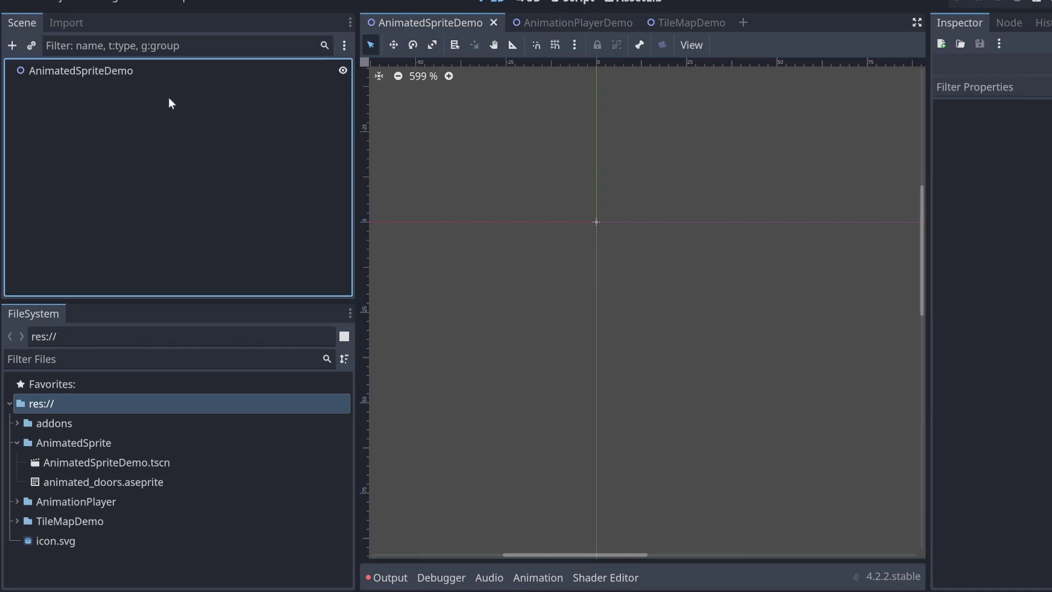
left_click(475, 16)
left_click(638, 20)
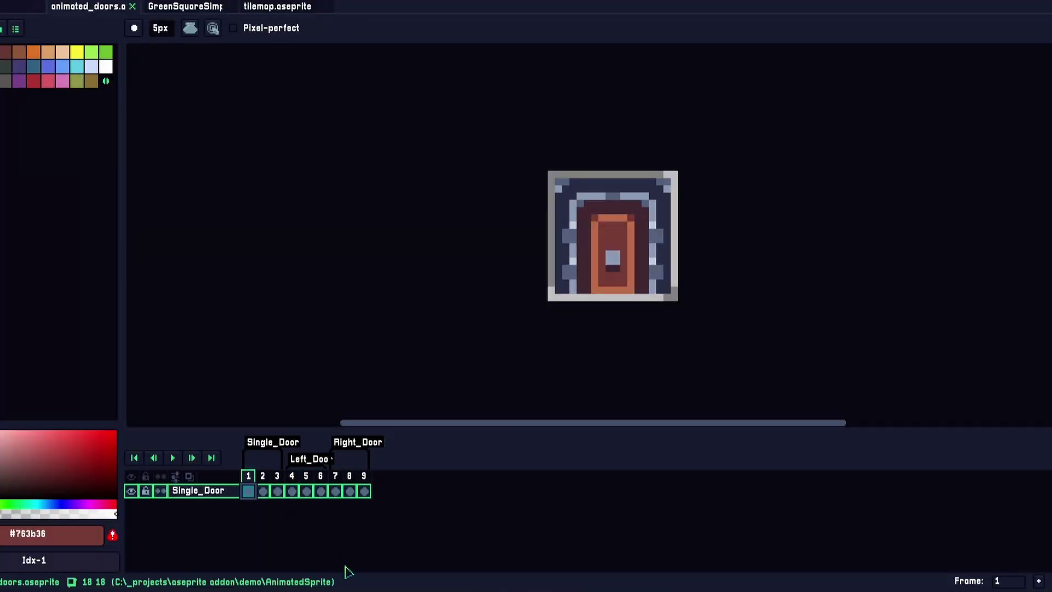
Play the Single_Door animation and step between frames 4, 3 and 2
key("Return")
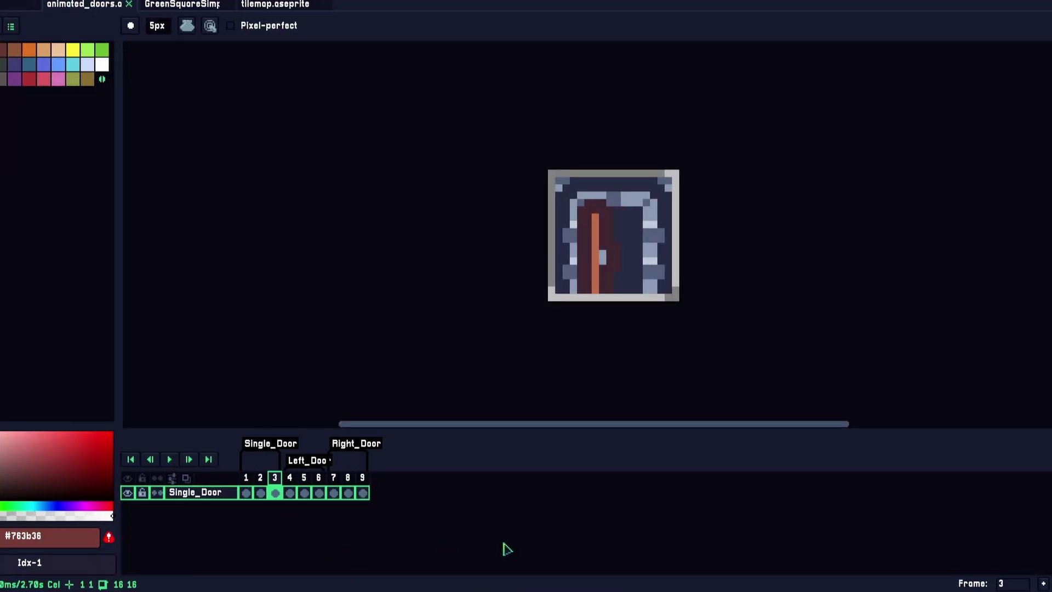
key("Right")
key("Left")
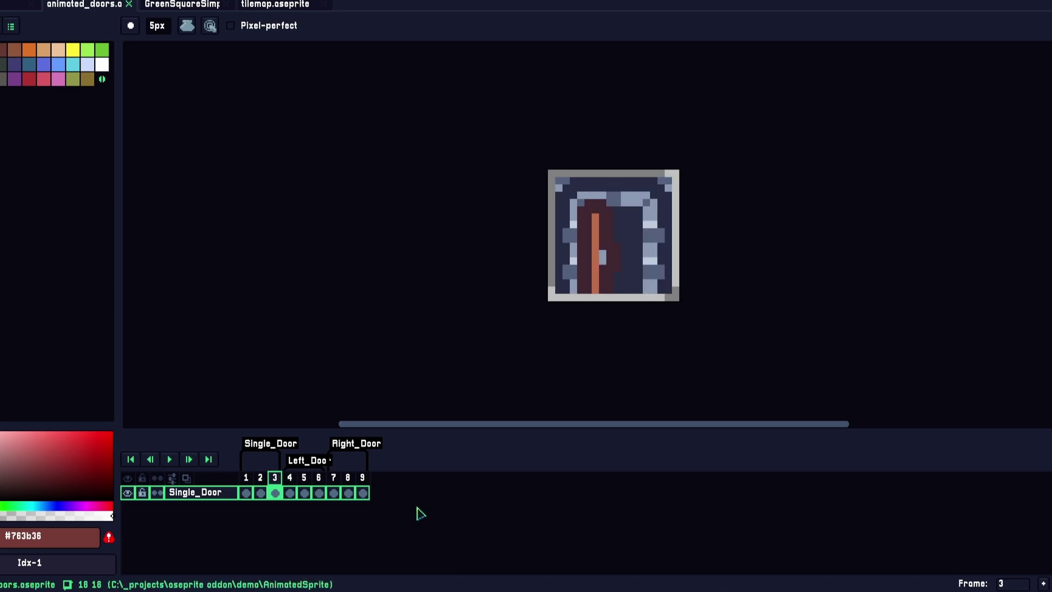
key("Left")
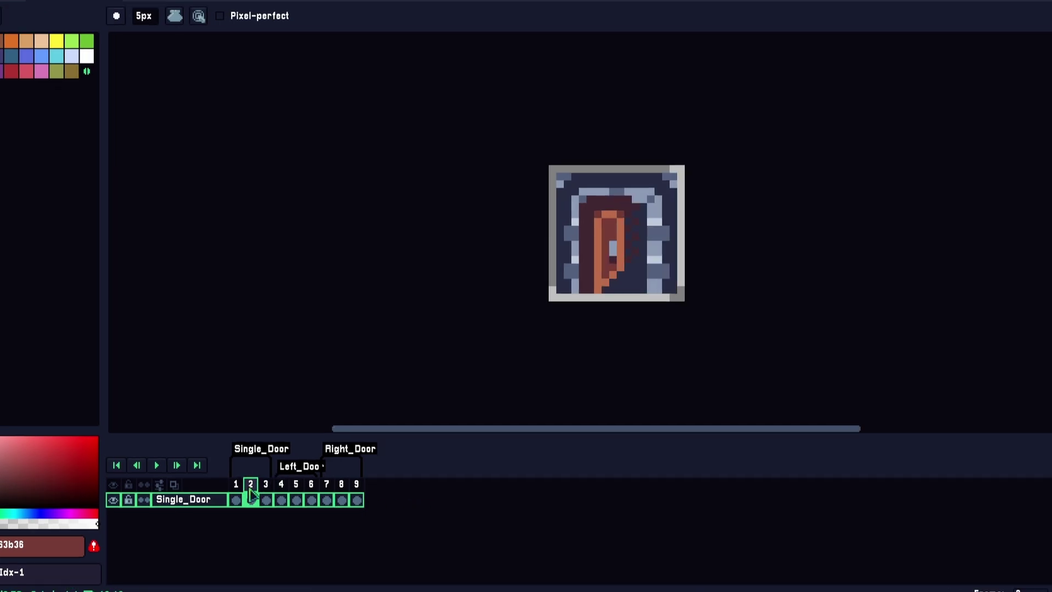
Add an AnimatedSprite2D child under the AnimatedSpriteDemo root by searching 'animated'
right_click(250, 494)
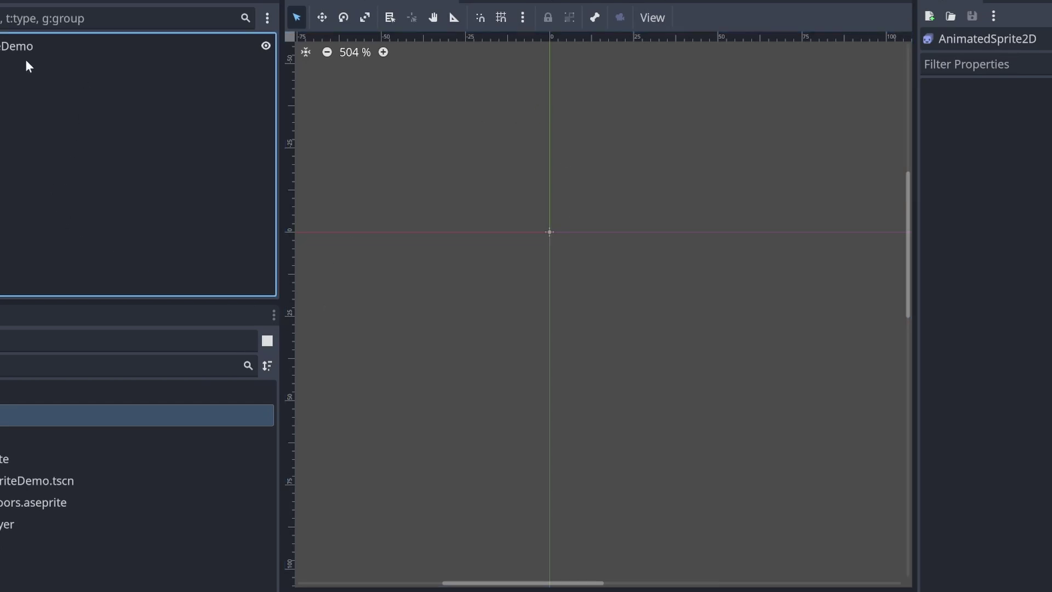
left_click(21, 47)
key("ctrl+a")
type("animated")
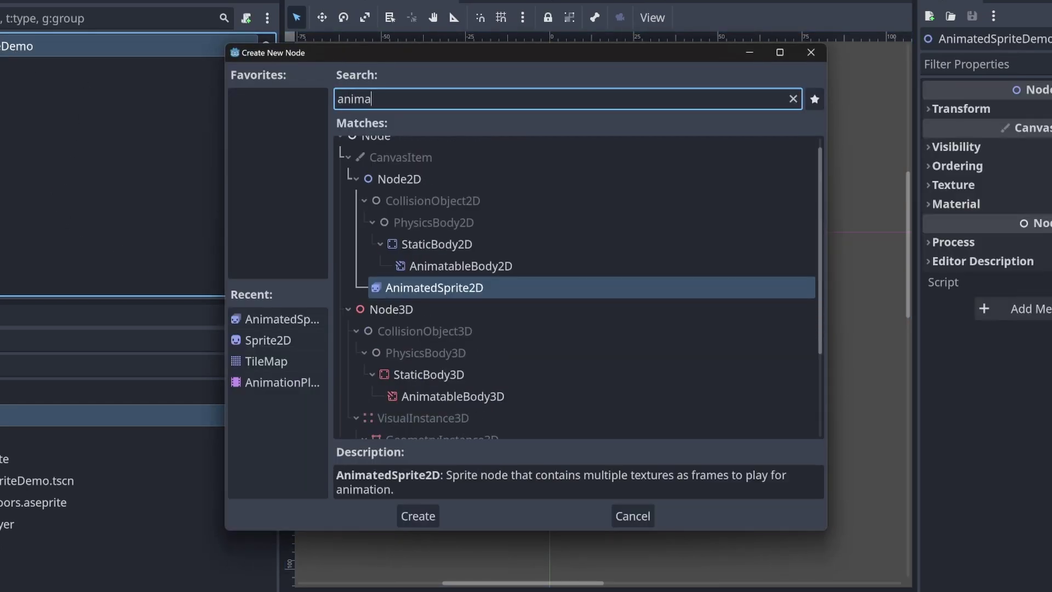
key("Return")
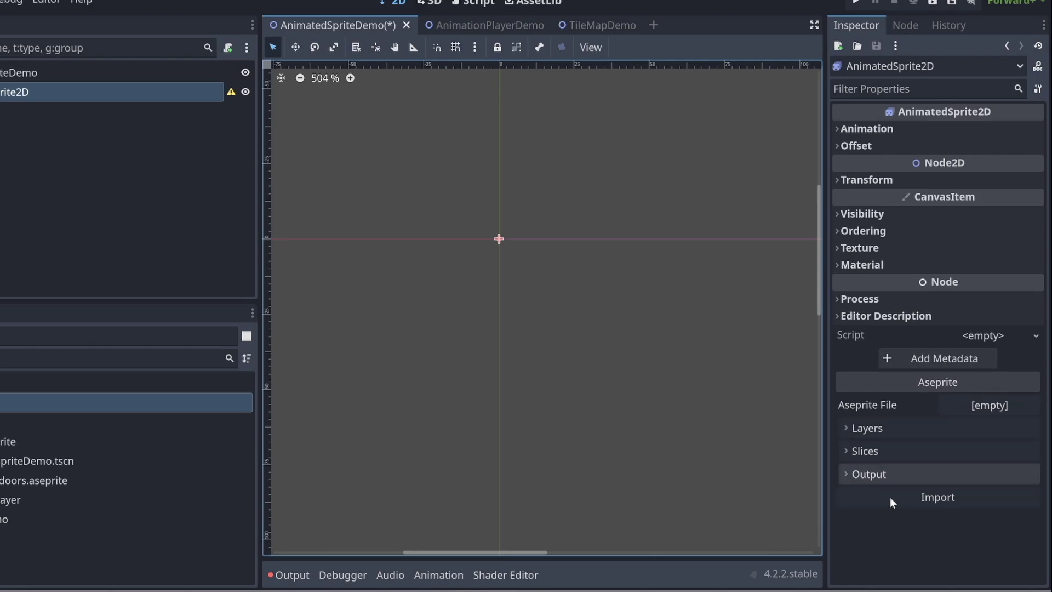
Choose animated_doors.aseprite from the AnimatedSprite folder as the sprite's Aseprite file
left_click(977, 404)
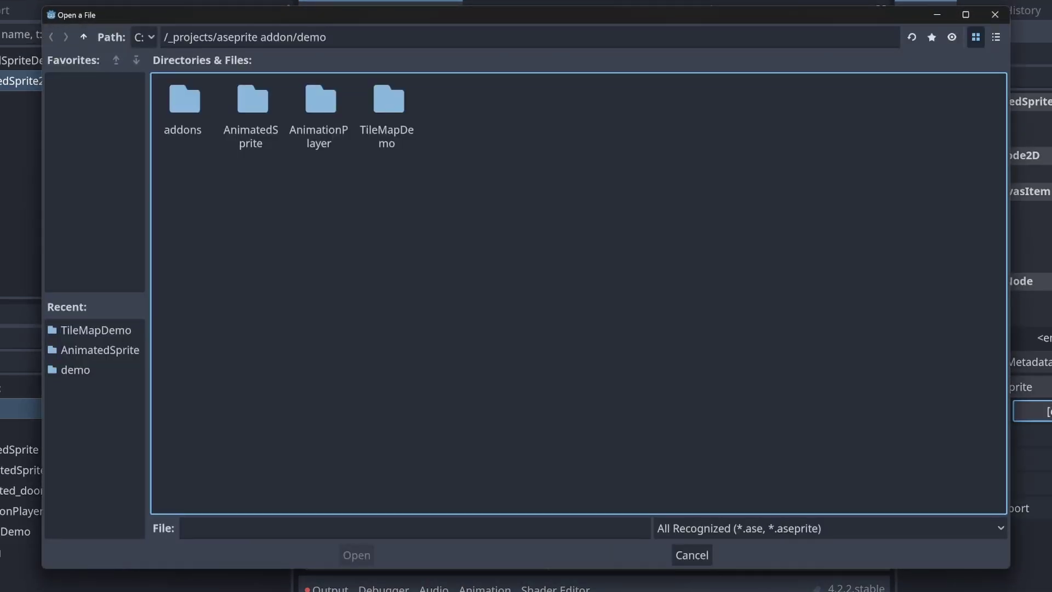
double_click(247, 96)
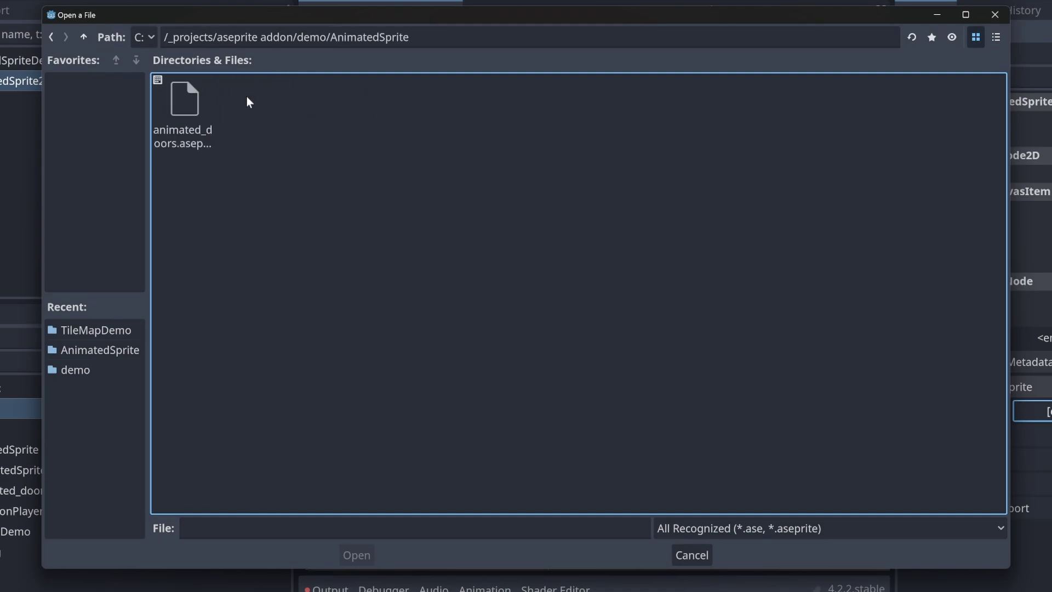
left_click(187, 104)
left_click(356, 555)
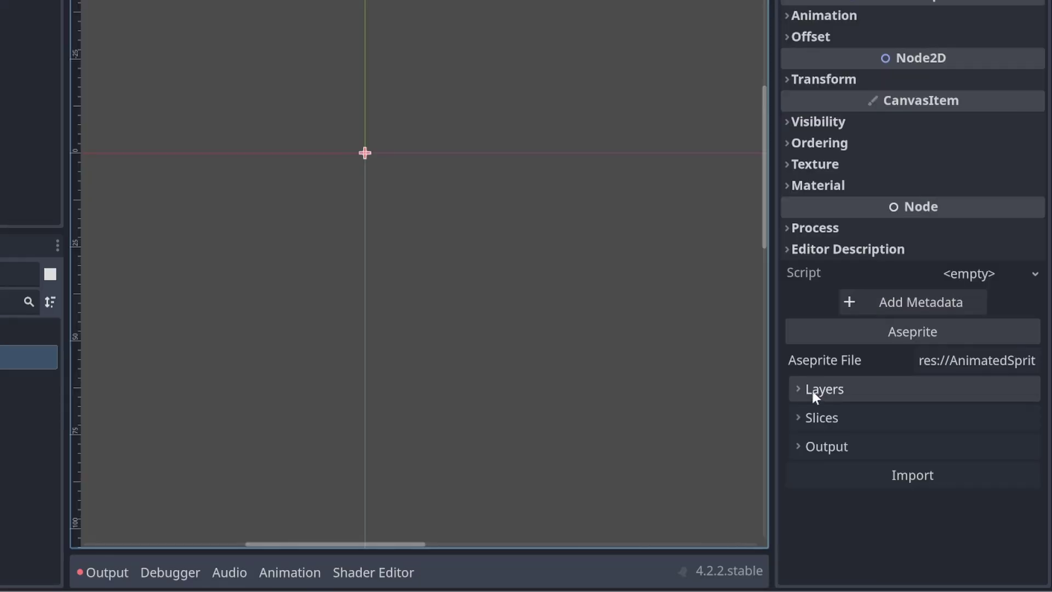
Expand the Layers and Slices options and keep all layers selected for import
left_click(934, 435)
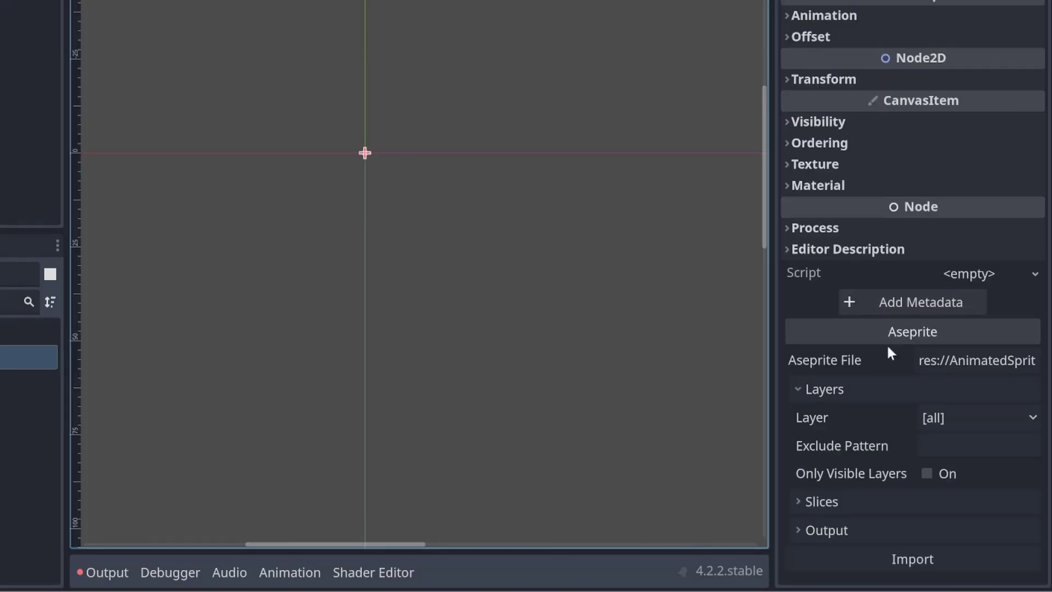
left_click(823, 499)
scroll(920, 410, "down", 1)
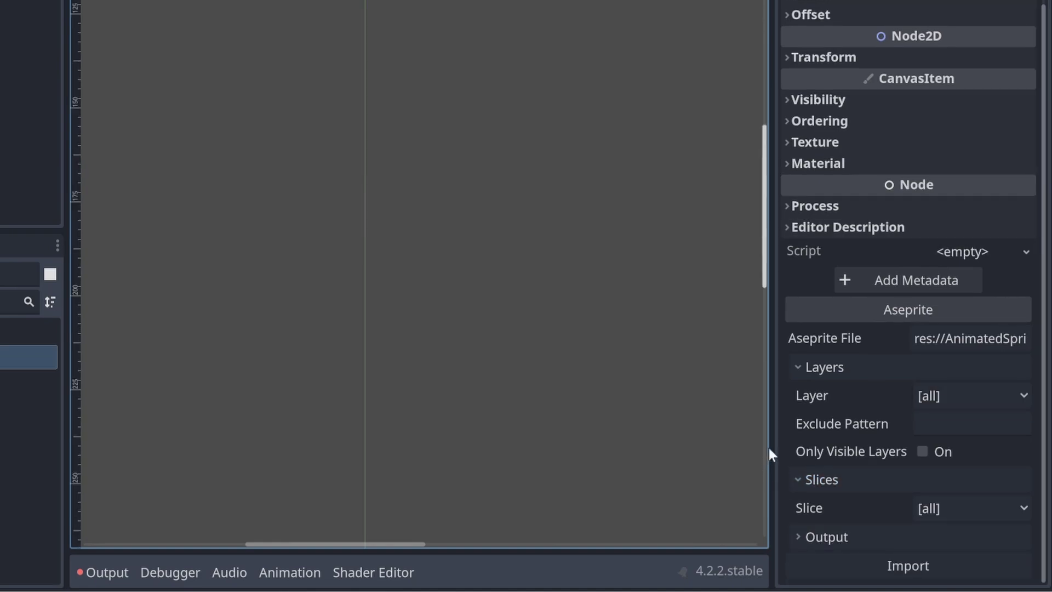
scroll(863, 411, "up", 1)
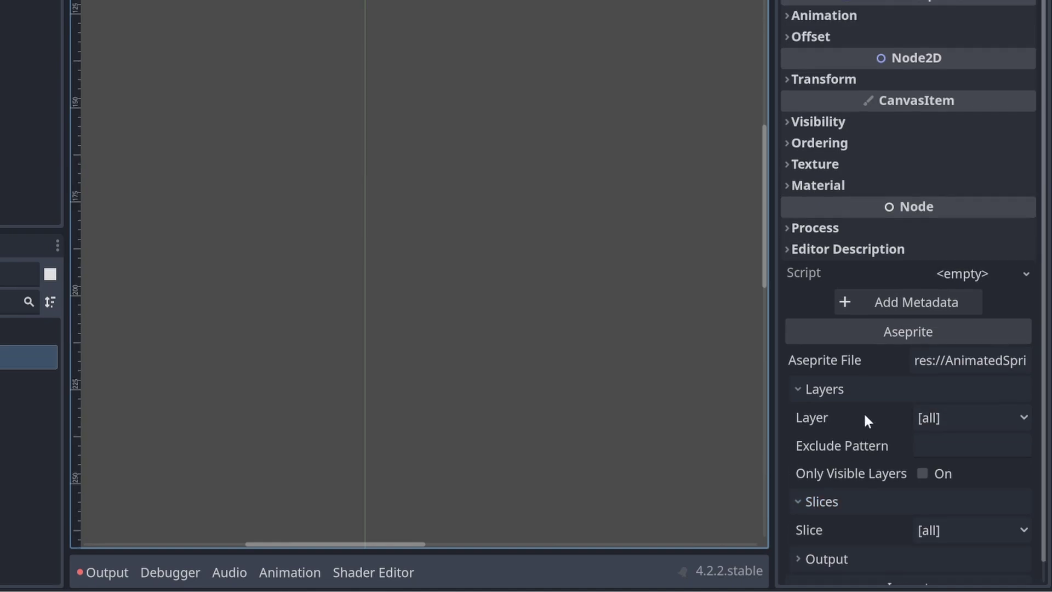
left_click(955, 414)
left_click(960, 438)
Set the output folder to AnimatedSprite and import the door Aseprite file
scroll(877, 350, "down", 1)
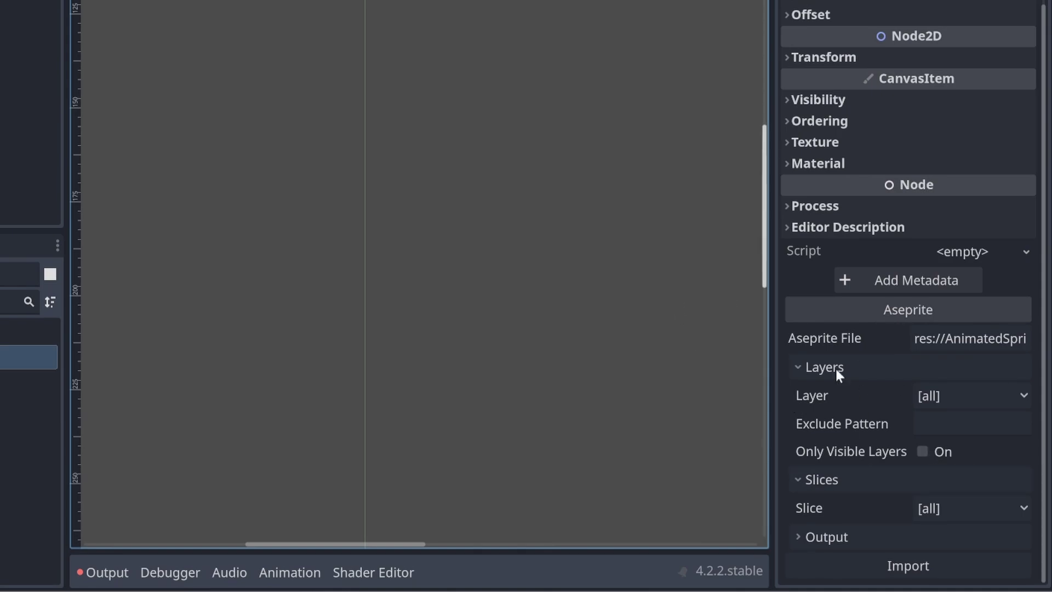
left_click(867, 535)
scroll(838, 416, "down", 3)
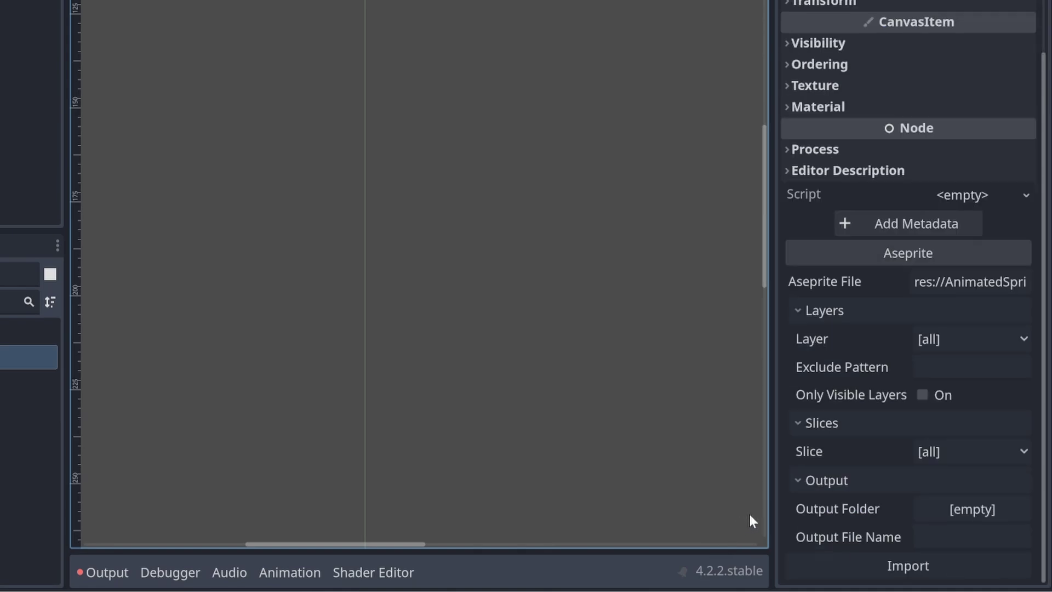
left_click(986, 508)
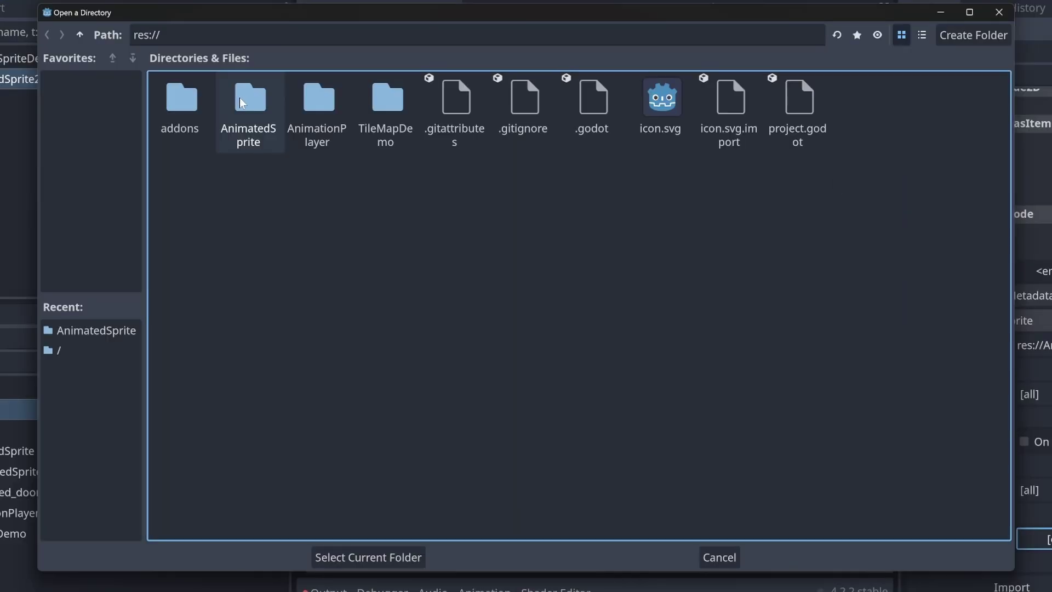
double_click(239, 98)
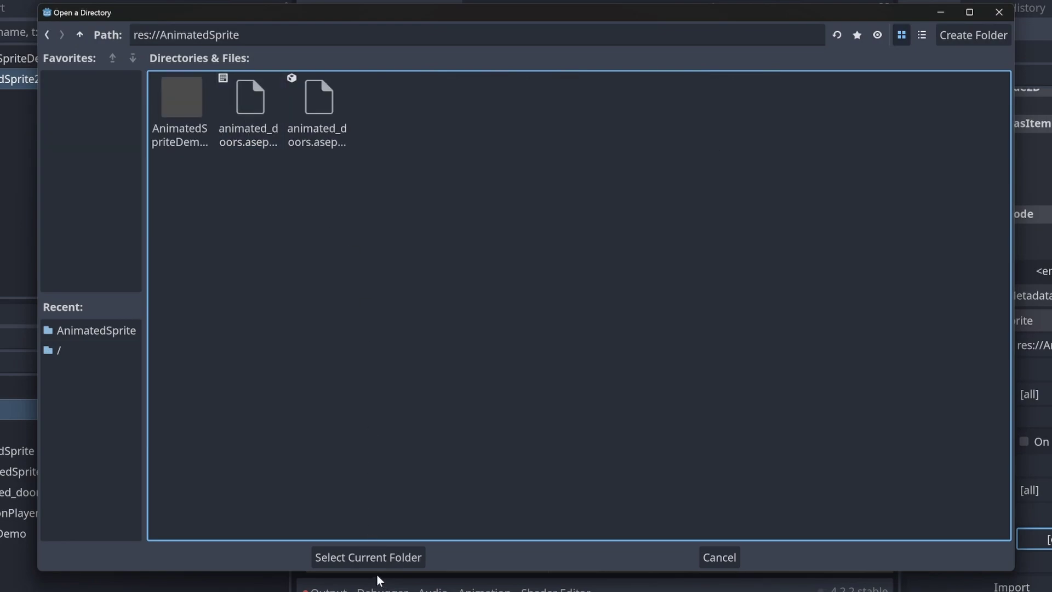
left_click(372, 560)
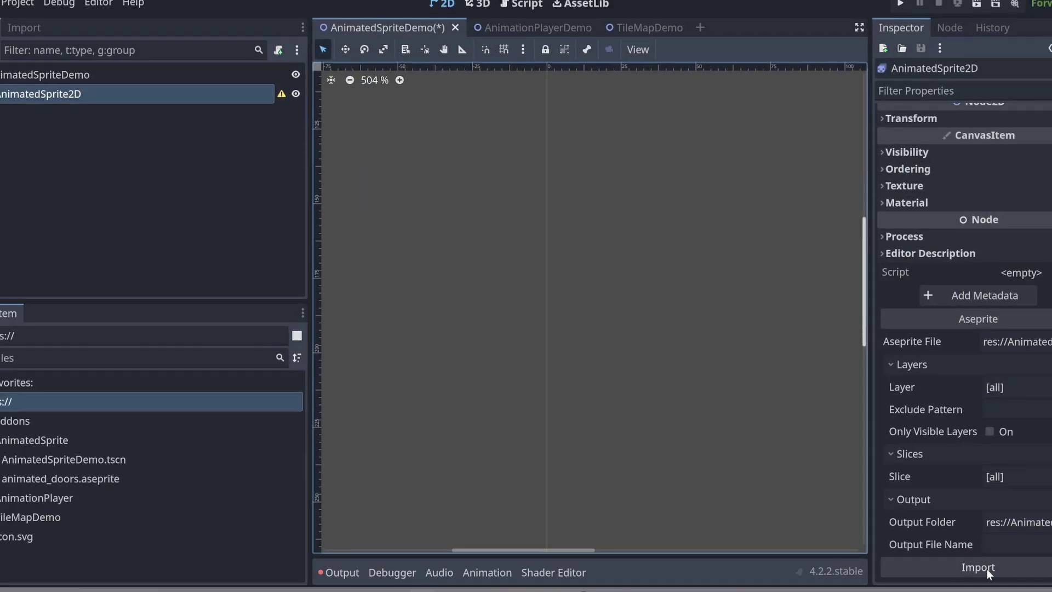
left_click(987, 568)
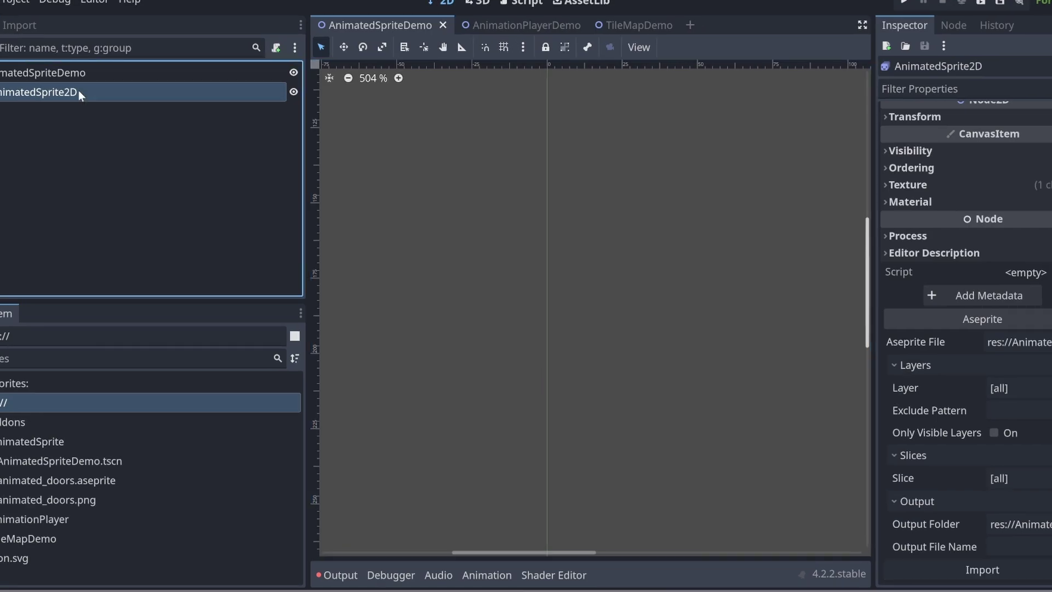
Open the Animation panel and select the AnimatedSprite2D to show its sprite frames
left_click(491, 573)
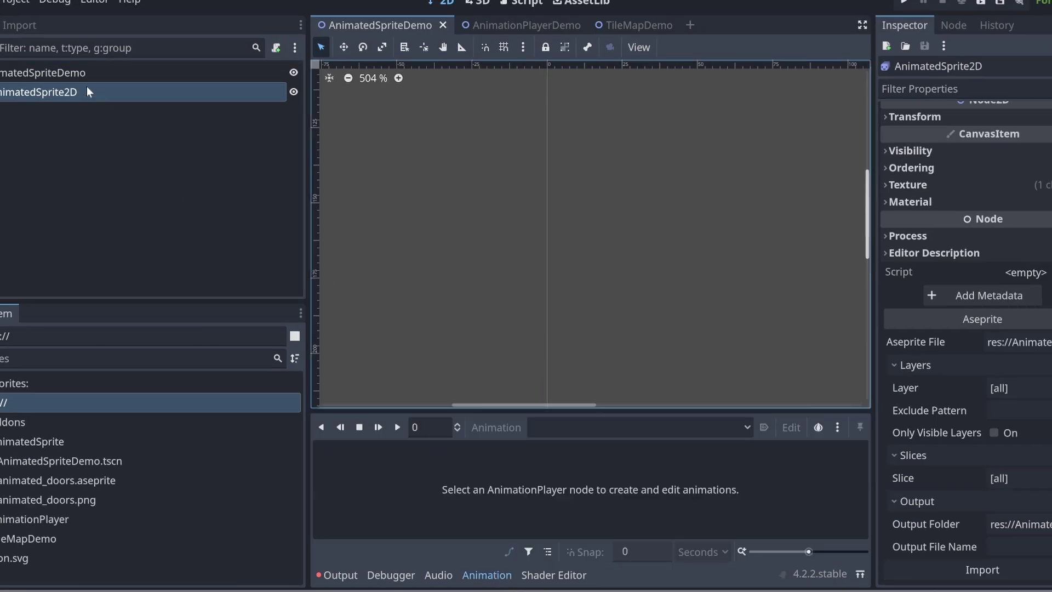
left_click(74, 75)
left_click(64, 98)
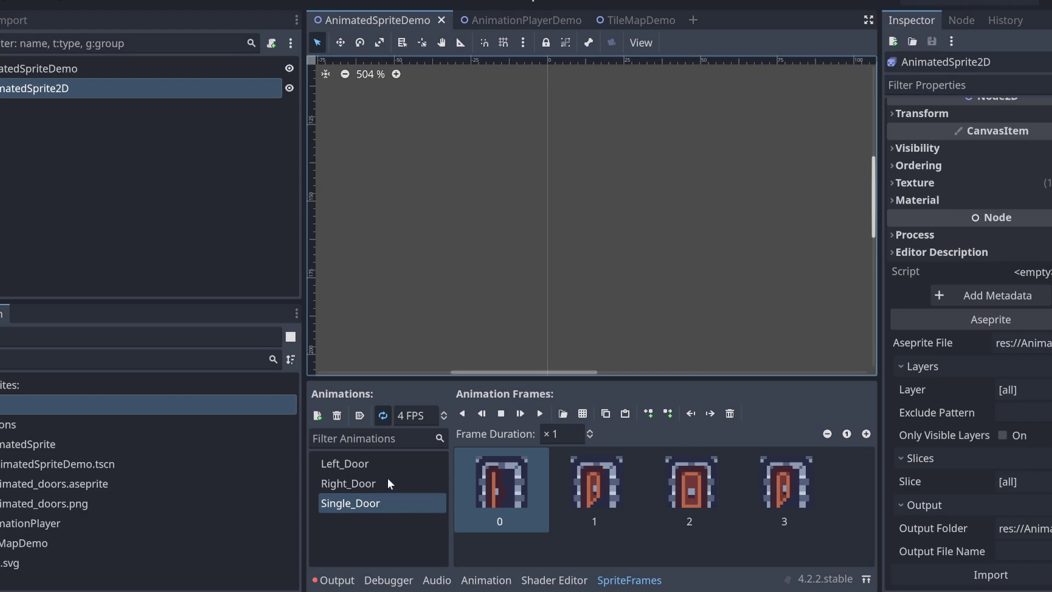
Step through the Left_Door, Right_Door and Single_Door animations, preview one, then stop playback
left_click(404, 495)
key("Up")
key("Up")
key("Down")
key("Down")
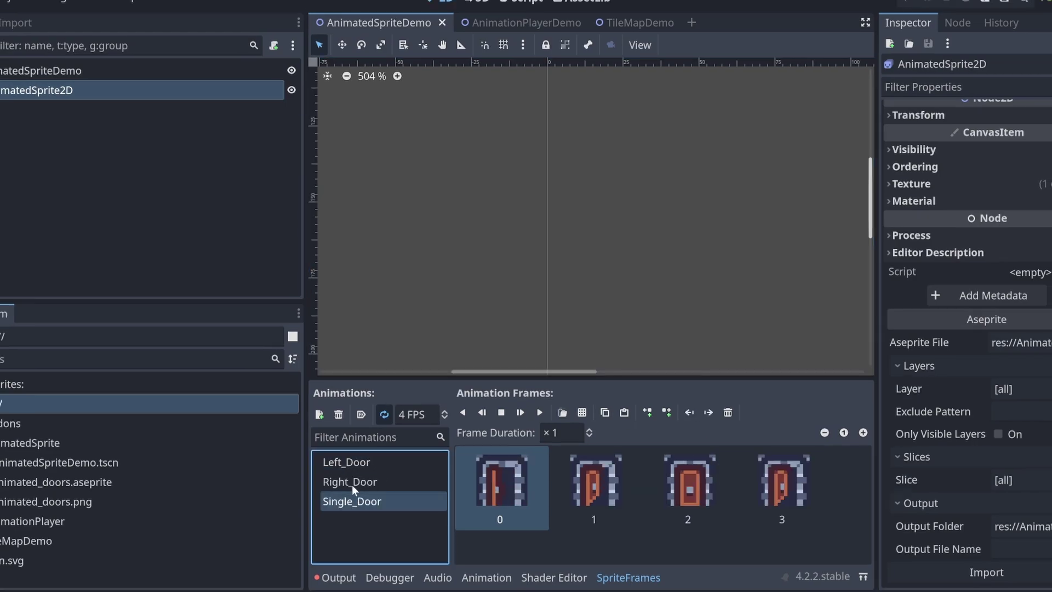
key("Up")
key("Up")
key("Down")
key("Down")
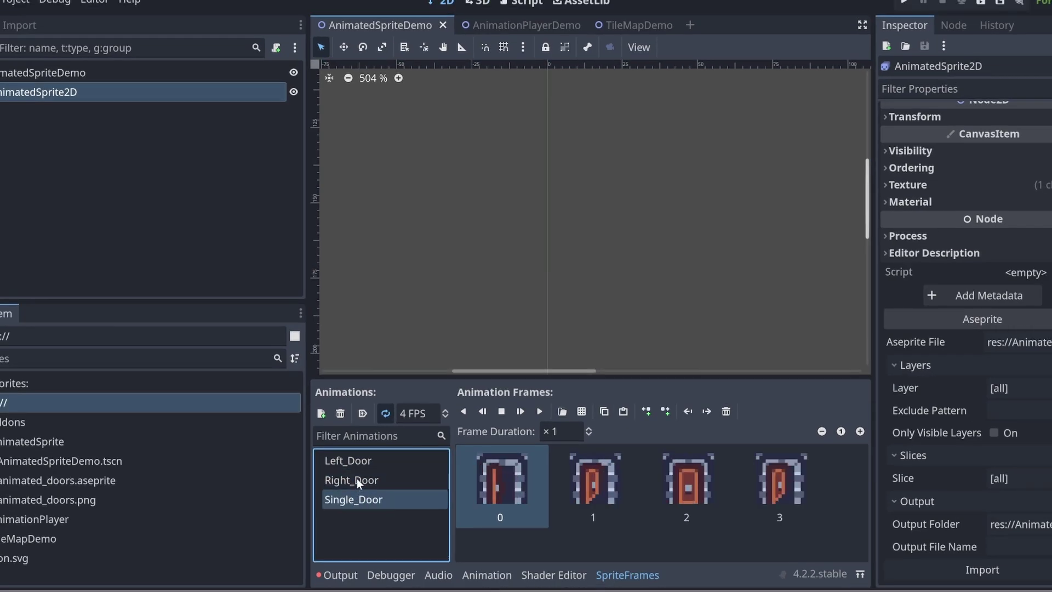
key("Up")
left_click(356, 460)
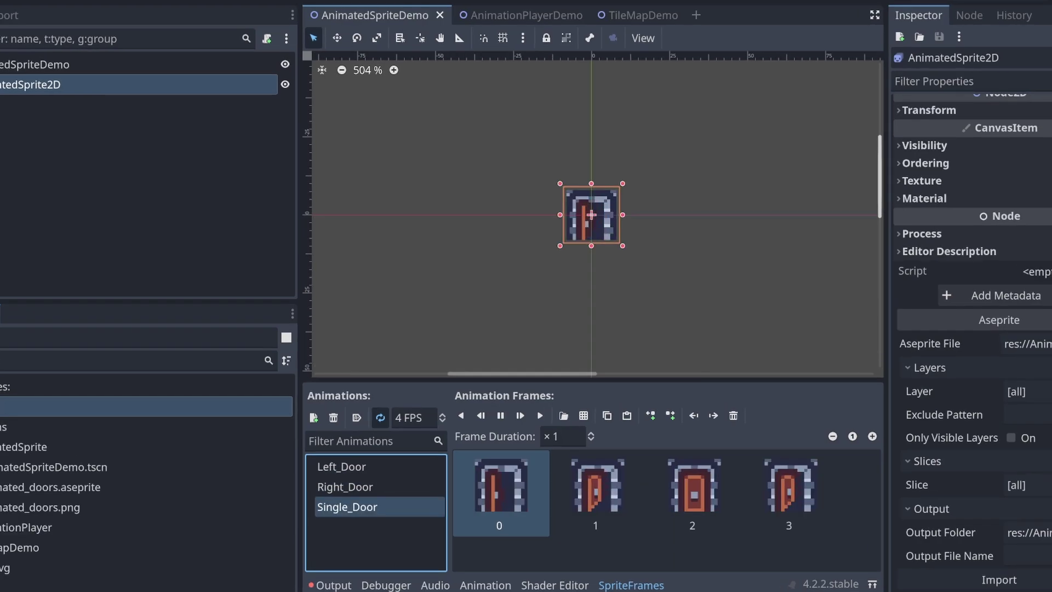
key("s")
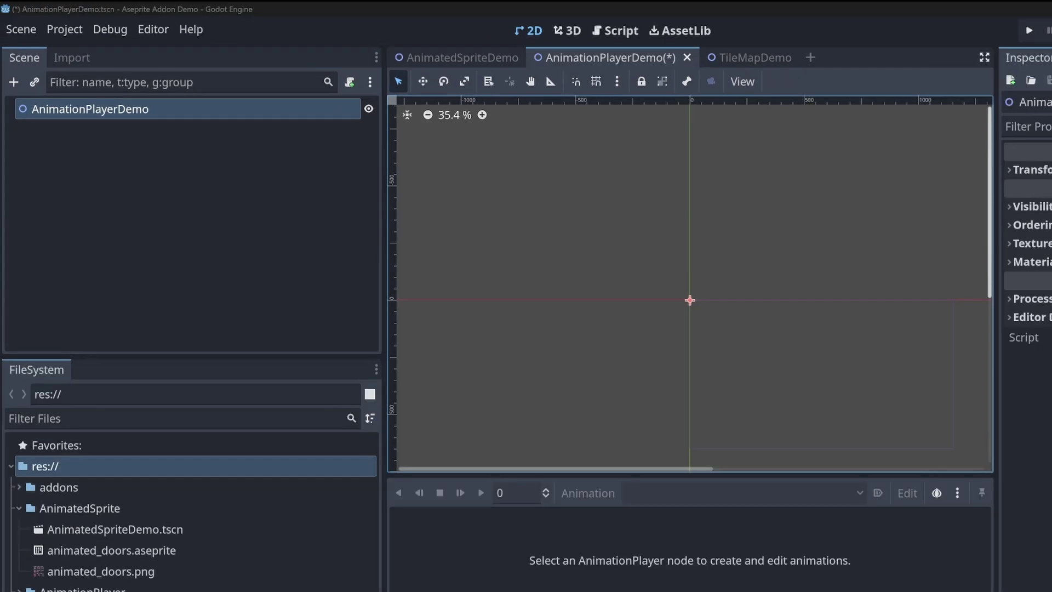
Search 'an' in the Create Node dialog to add an AnimationPlayer
key("ctrl+a")
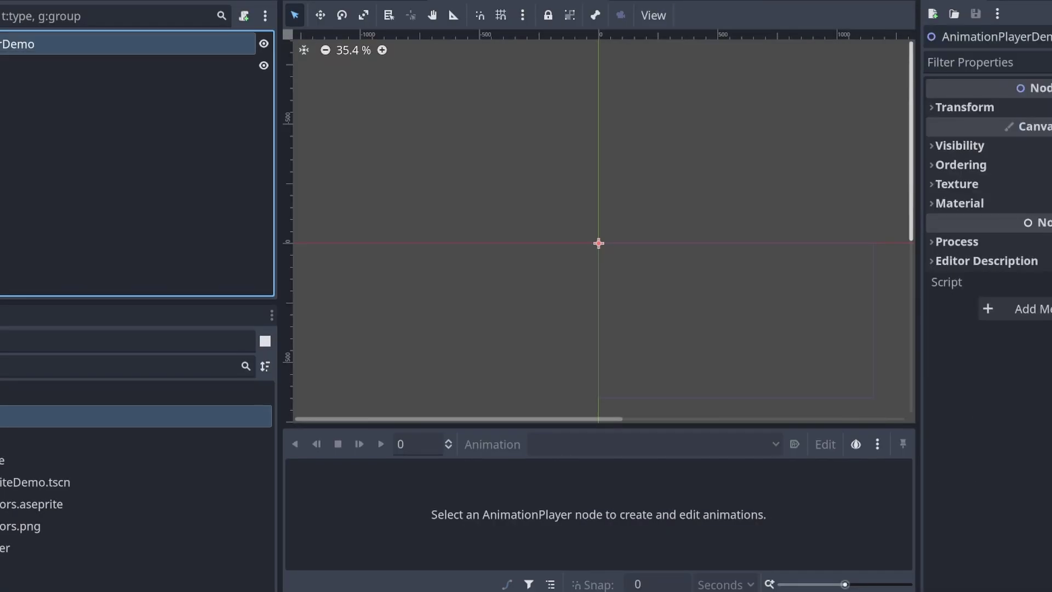
type("an")
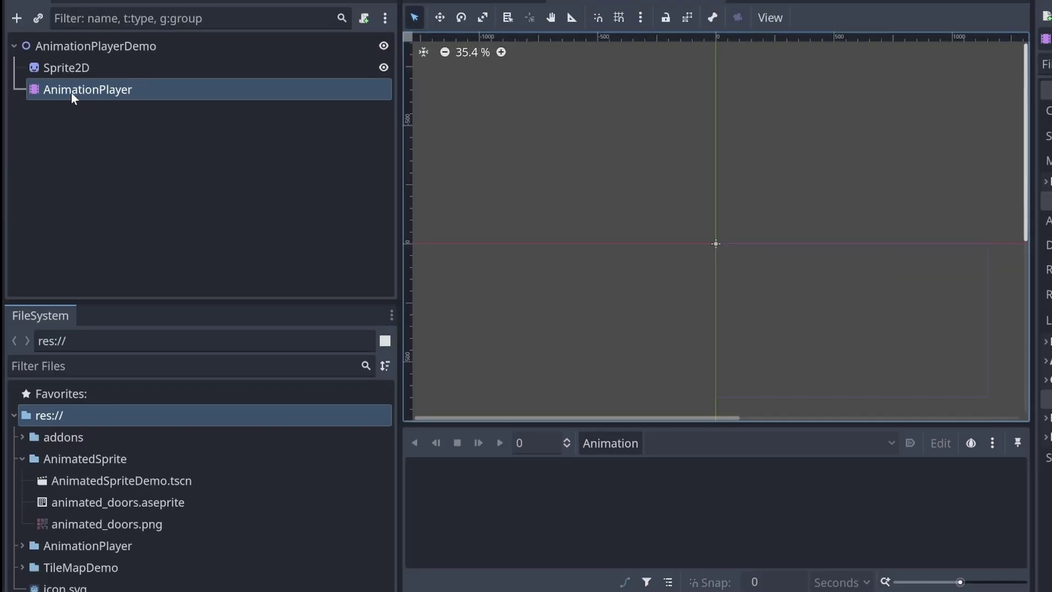
On the Sprite2D, link the AnimationPlayer and choose GreenSquareSimpleAnimation.aseprite as the source
left_click(69, 68)
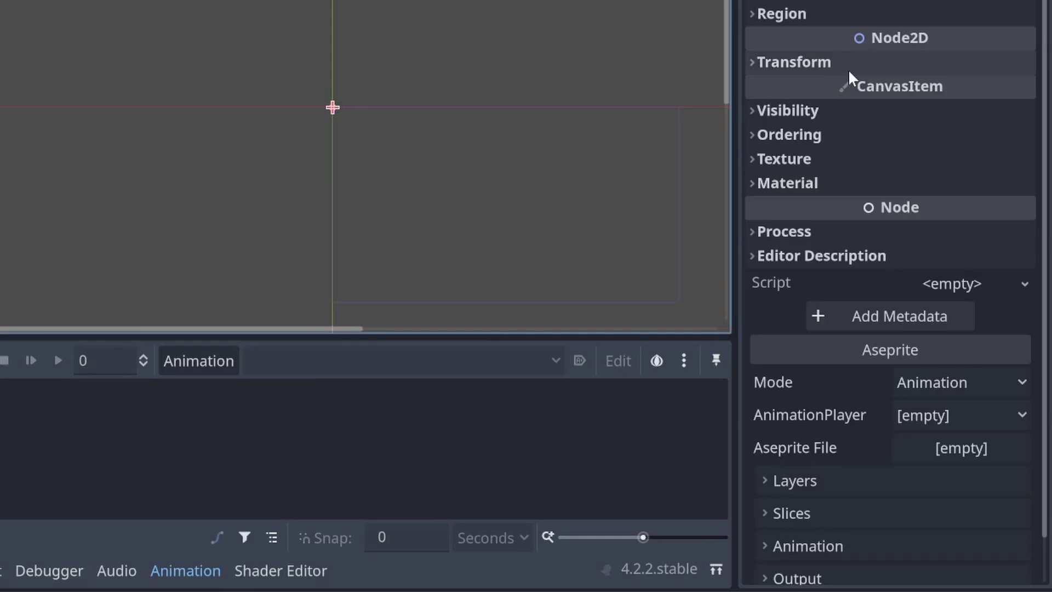
scroll(949, 384, "down", 2)
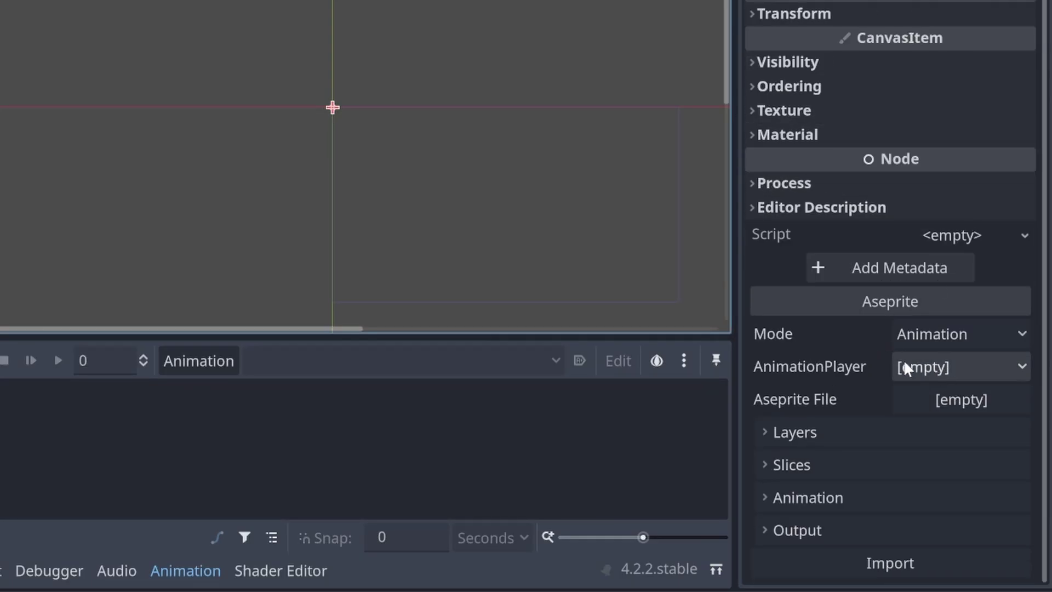
left_click(921, 364)
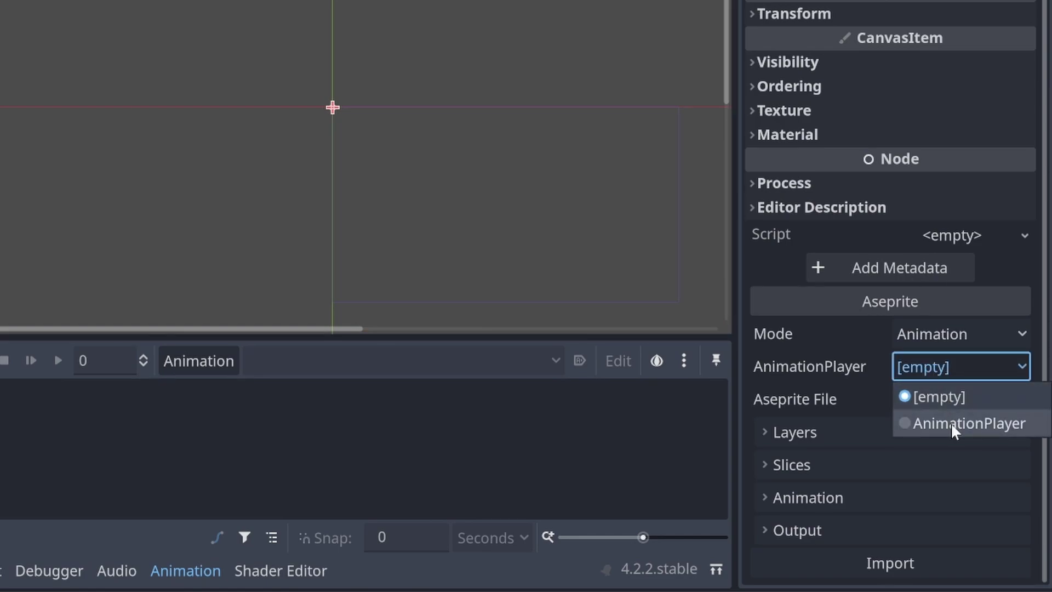
left_click(951, 422)
left_click(956, 398)
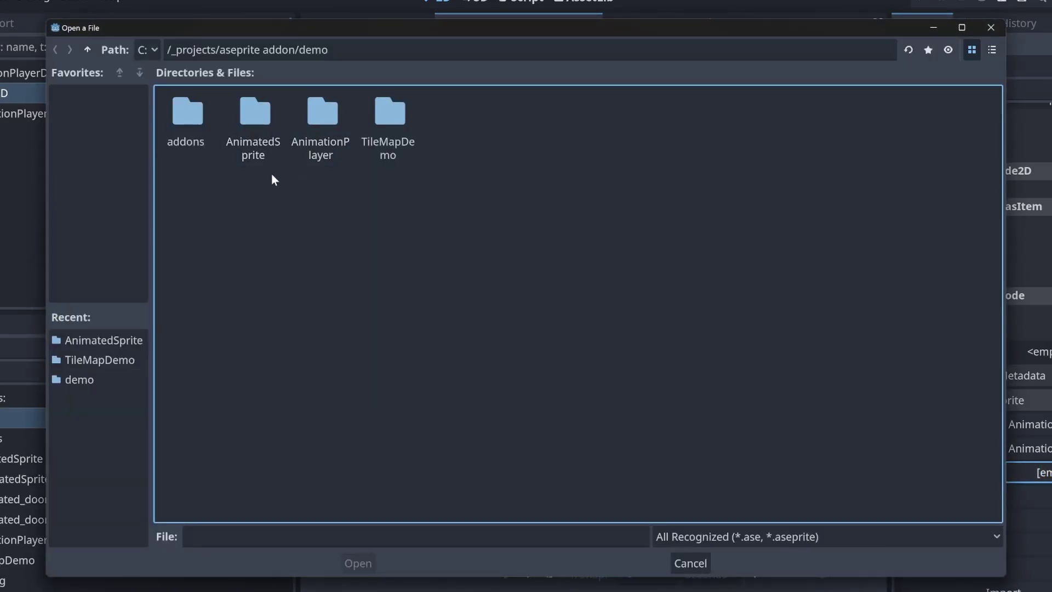
double_click(322, 133)
left_click(189, 119)
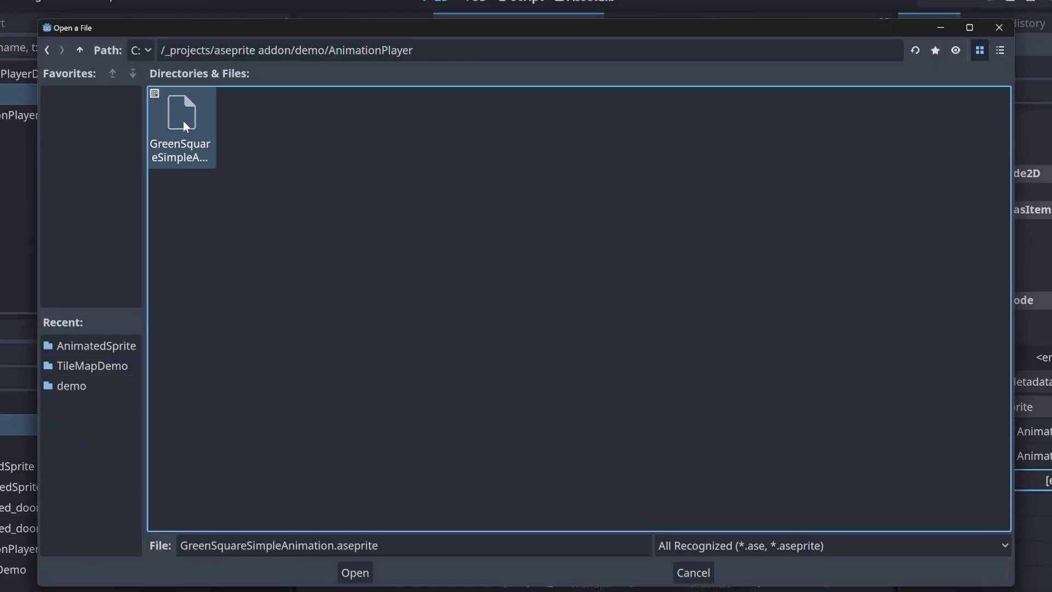
left_click(355, 572)
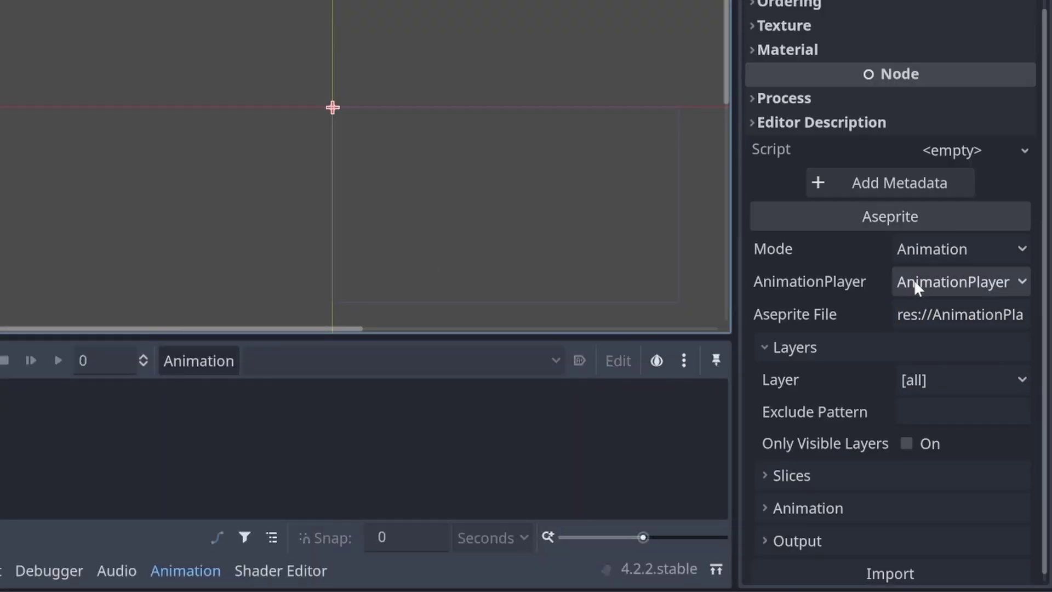
Keep all layers, set the AnimationPlayer folder as output, and import the animations
scroll(914, 286, "down", 1)
left_click(1007, 363)
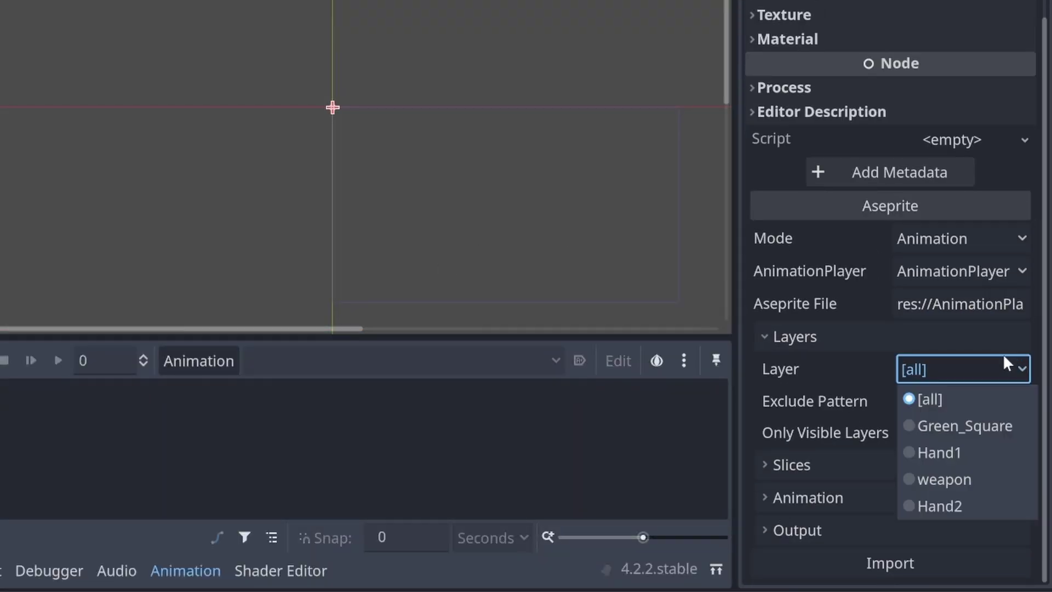
left_click(942, 363)
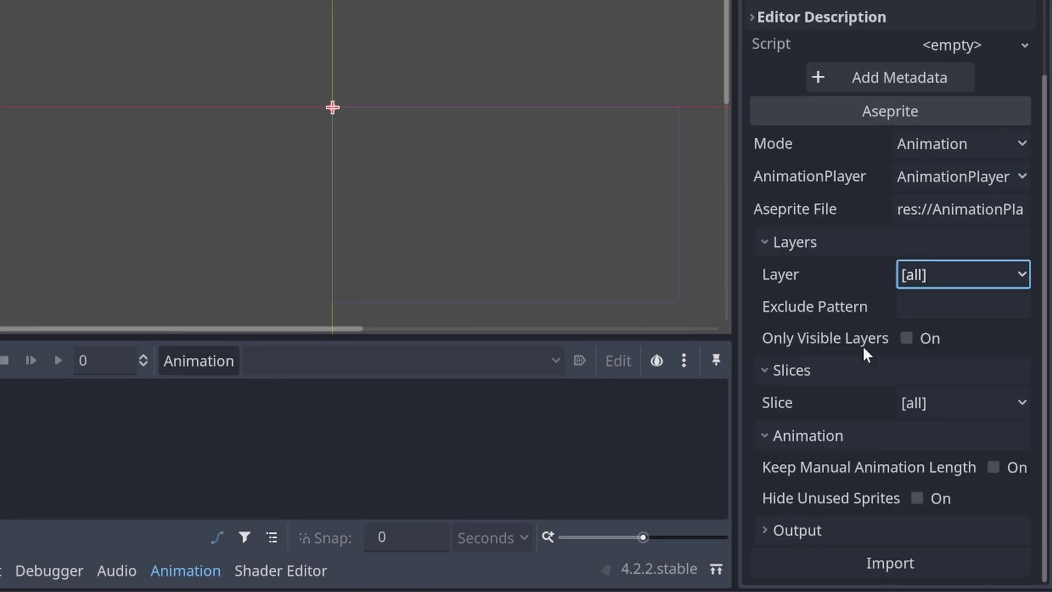
left_click(824, 530)
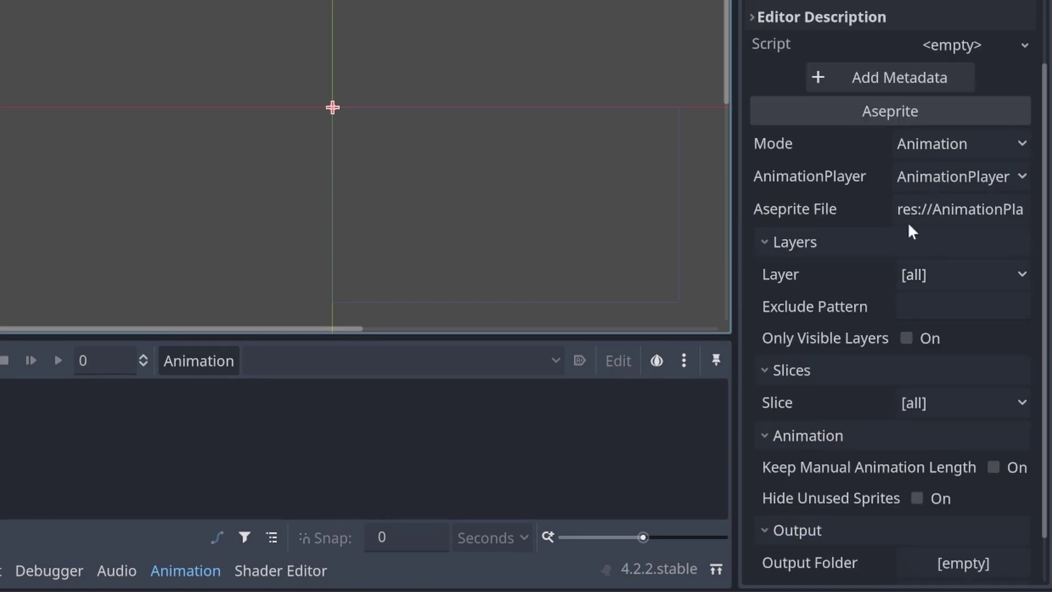
scroll(925, 232, "down", 2)
left_click(951, 497)
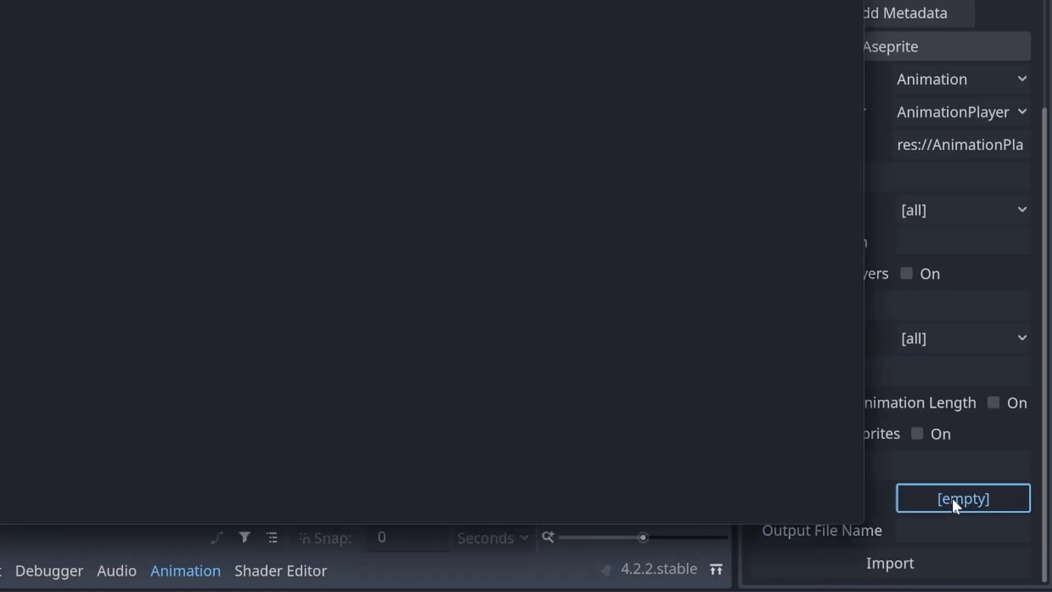
left_click(53, 522)
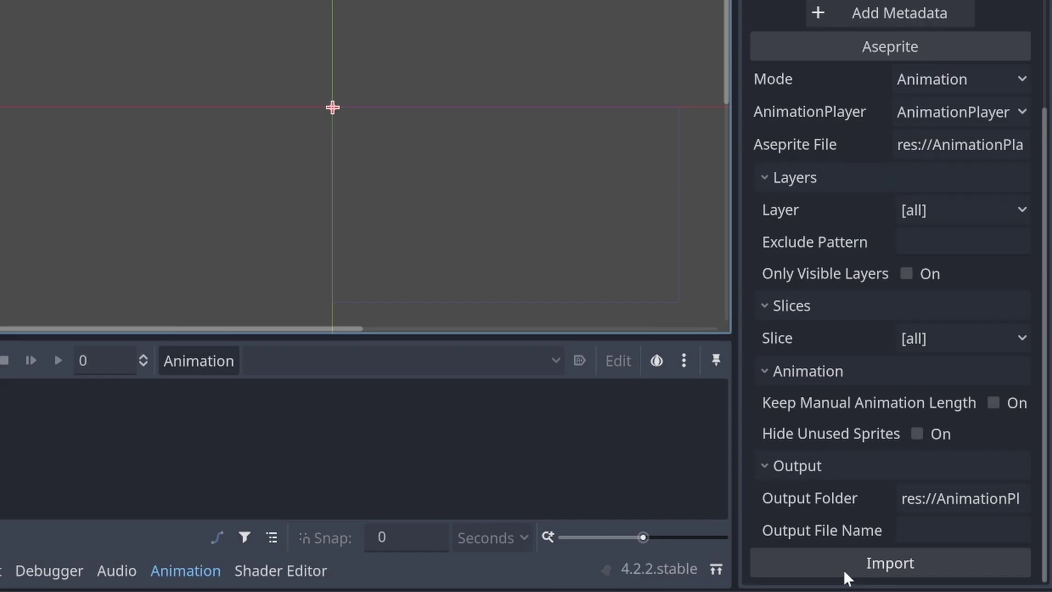
left_click(849, 567)
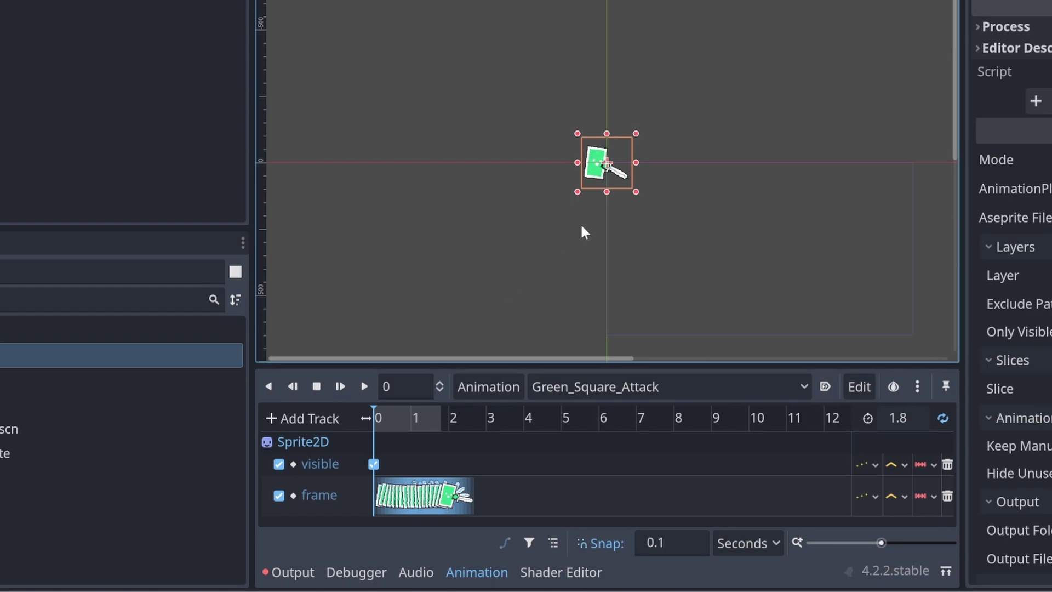
Play Green_Square_Attack and Green_Square_Idle, then select Green_Square_Walk
left_click(364, 386)
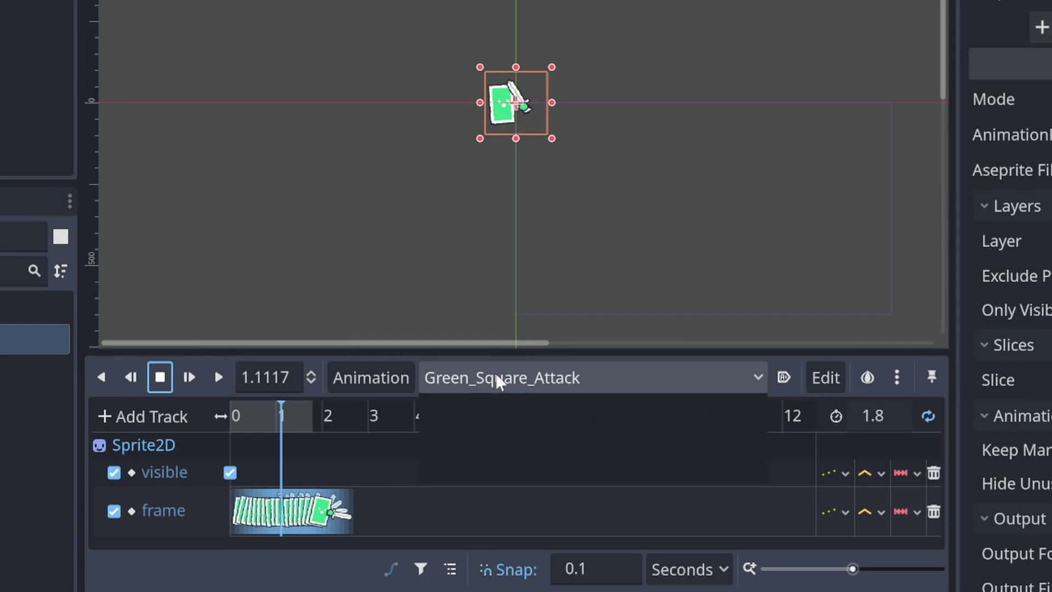
left_click(601, 418)
left_click(585, 445)
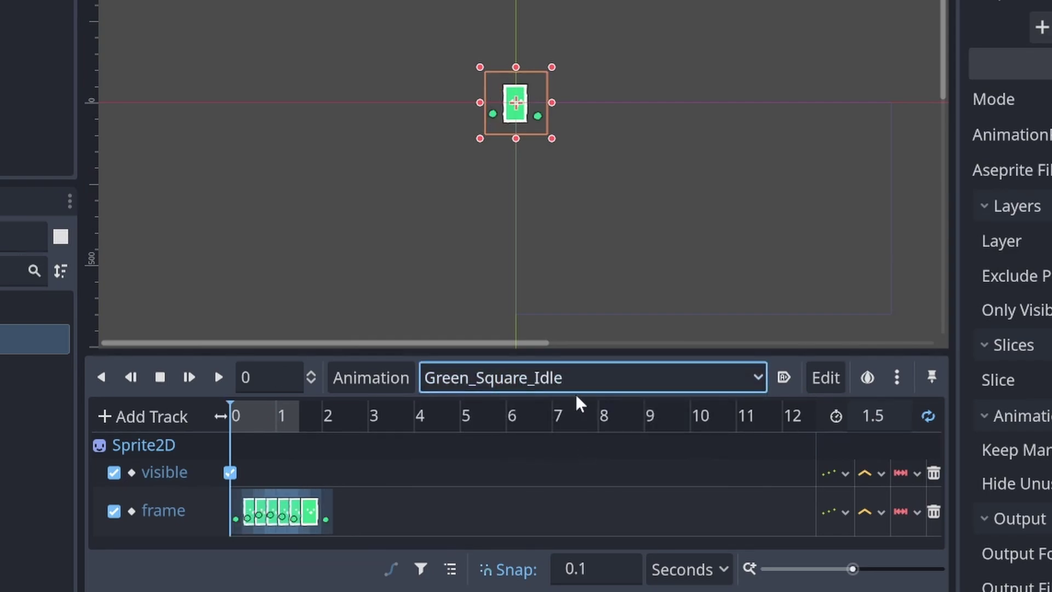
left_click(226, 376)
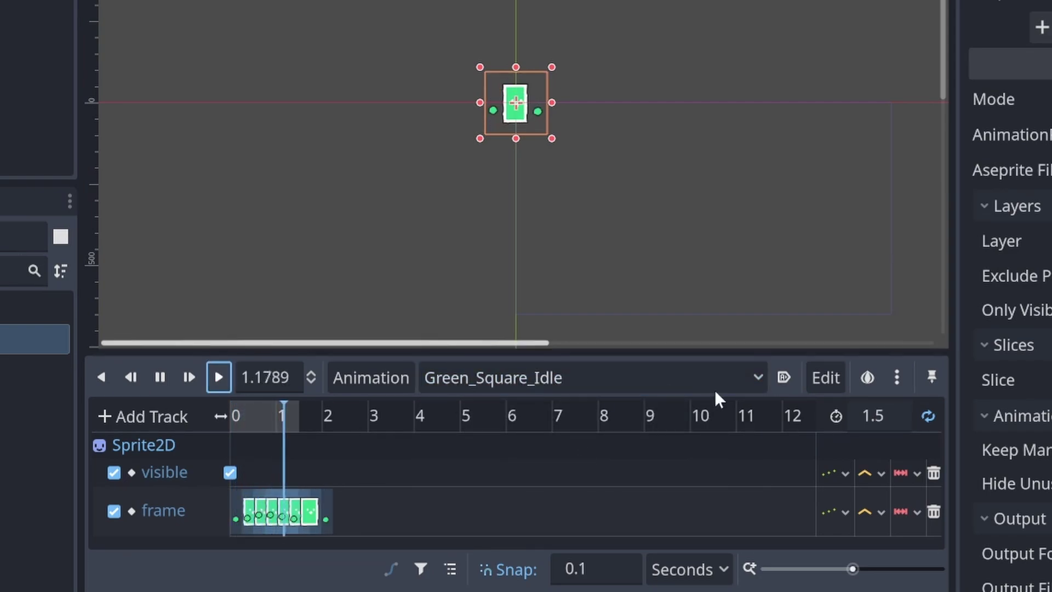
left_click(658, 377)
left_click(617, 463)
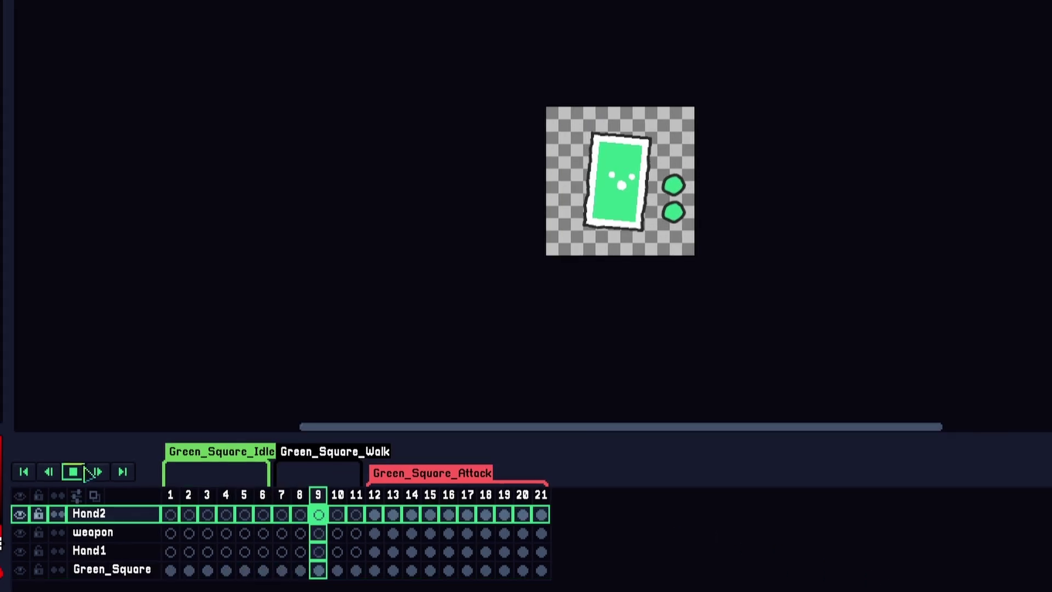
Play the green square's tagged frames in Aseprite to show the sword swing
left_click(44, 465)
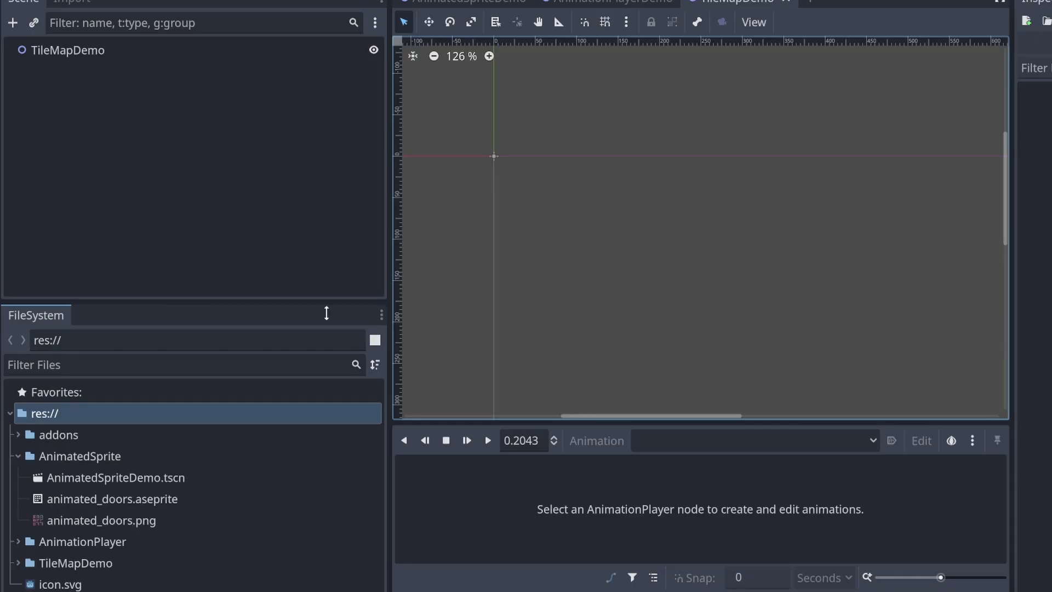
Reimport tilemap.aseprite from the TileMapDemo folder as an Aseprite Tileset Texture
left_click(20, 570)
left_click(109, 583)
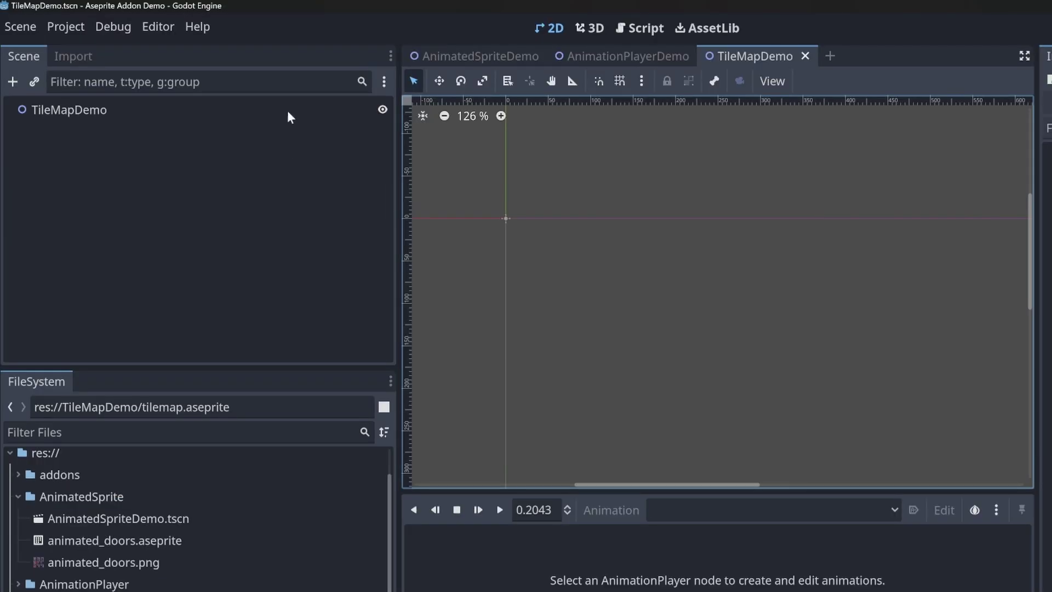
left_click(88, 60)
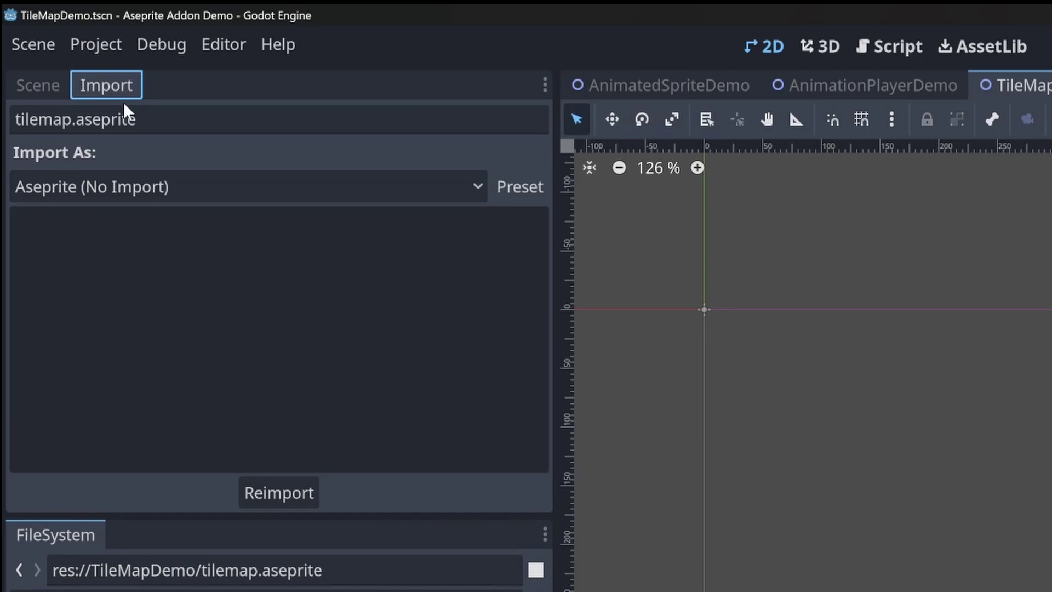
left_click(355, 174)
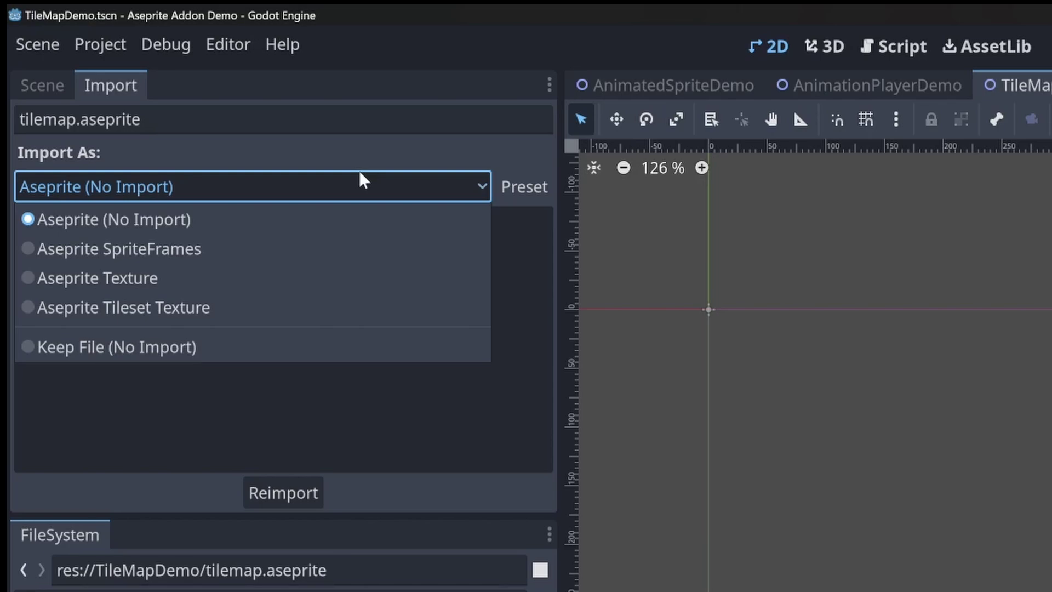
left_click(356, 307)
left_click(256, 492)
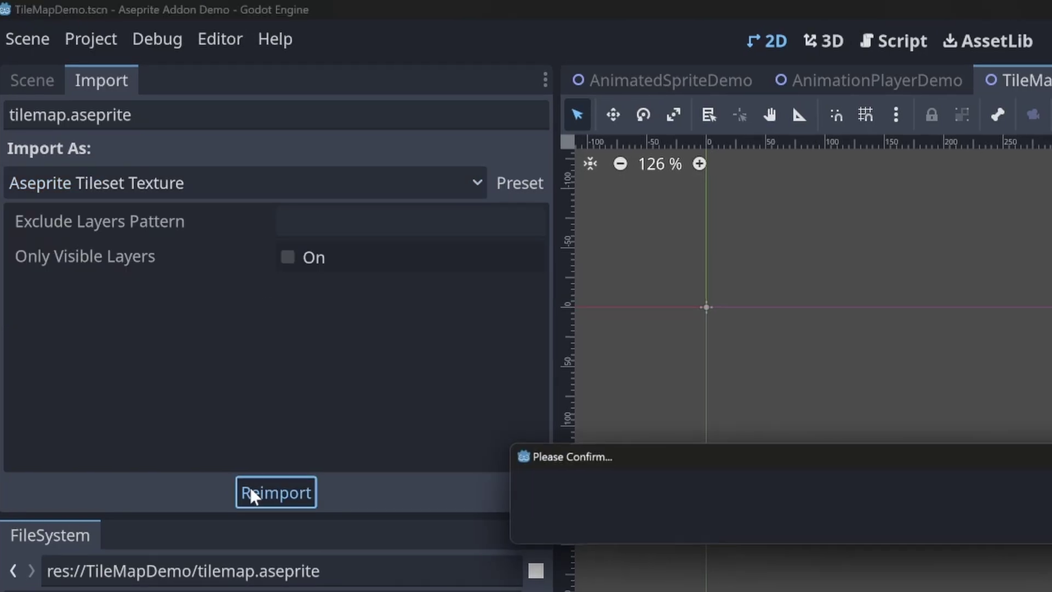
left_click(379, 314)
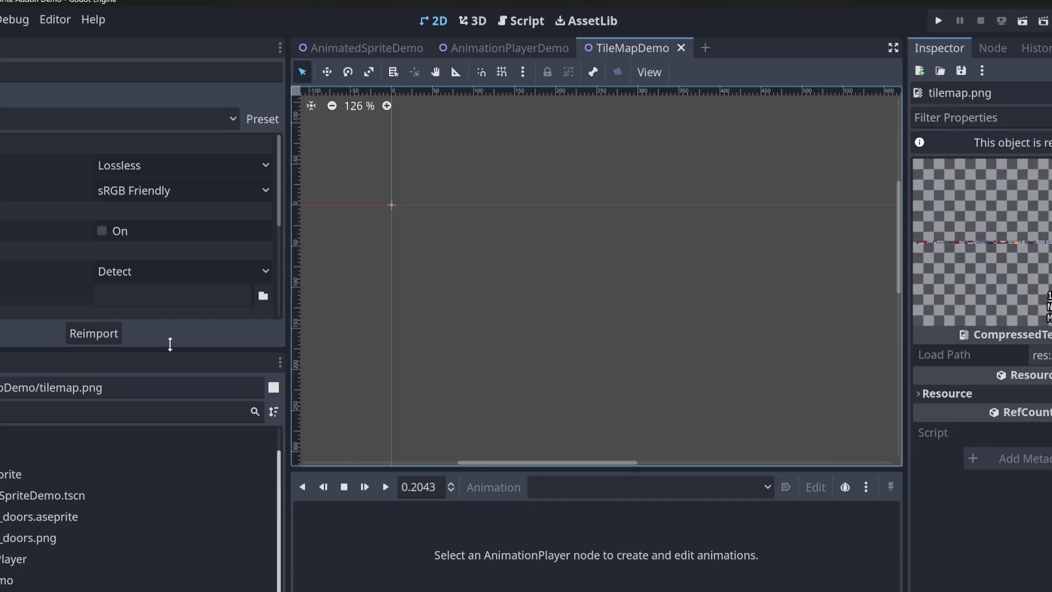
Add a TileMap node to TileMapDemo and give it a new TileSet
left_click(32, 0)
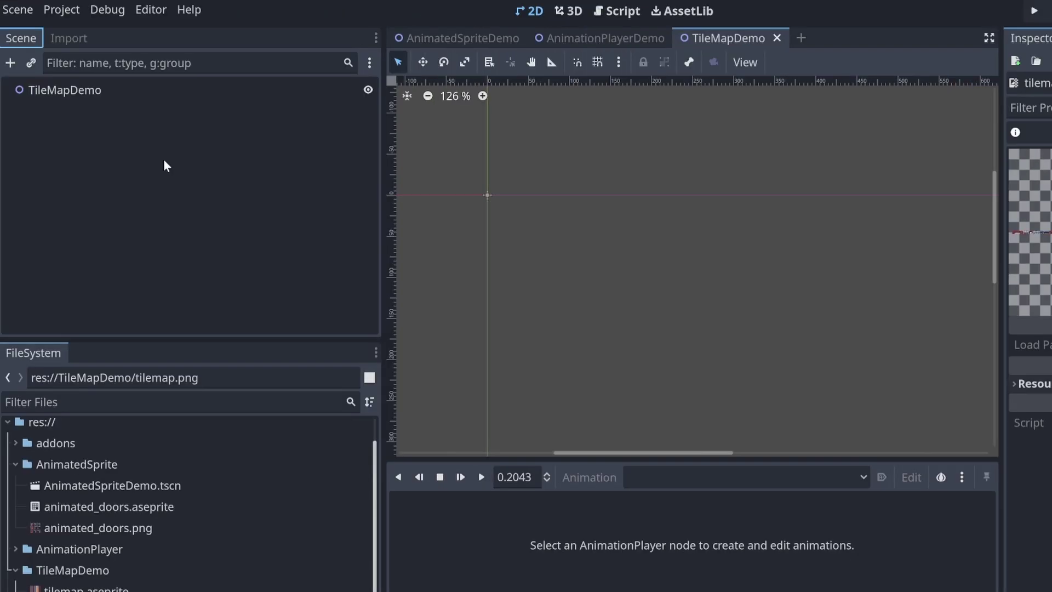
left_click(44, 91)
key("ctrl+a")
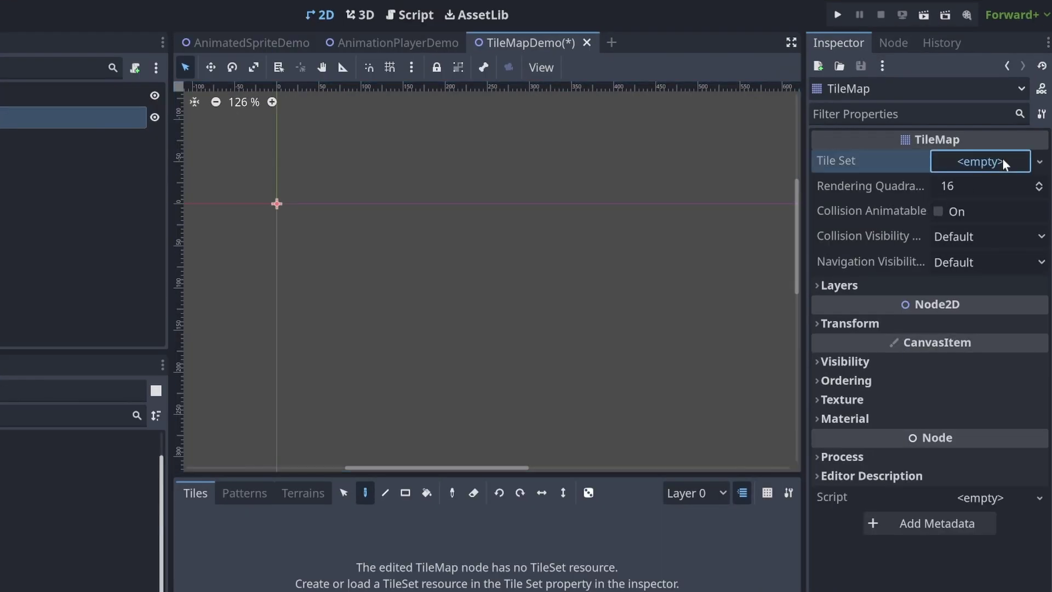
left_click(1002, 159)
left_click(984, 183)
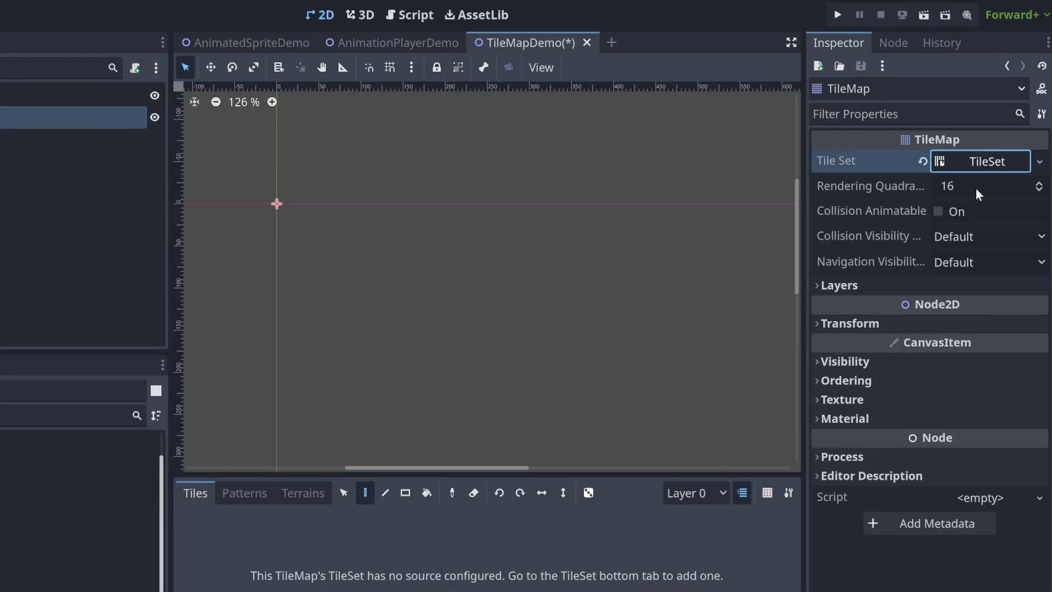
left_click(987, 162)
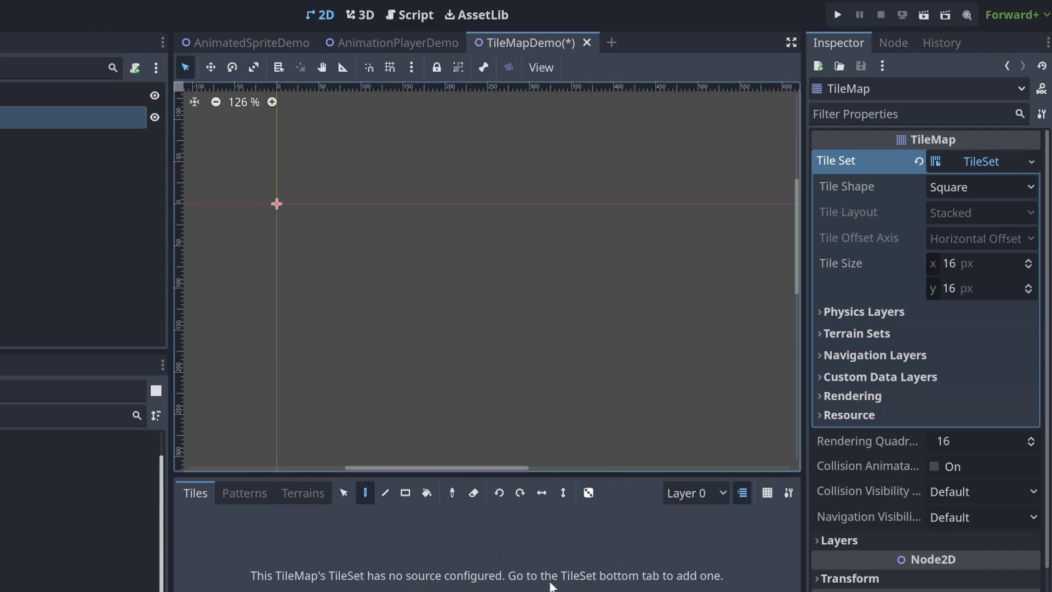
Add tilemap.png as the TileSet's atlas source with auto-created tiles, and inspect the atlas
left_click(511, 591)
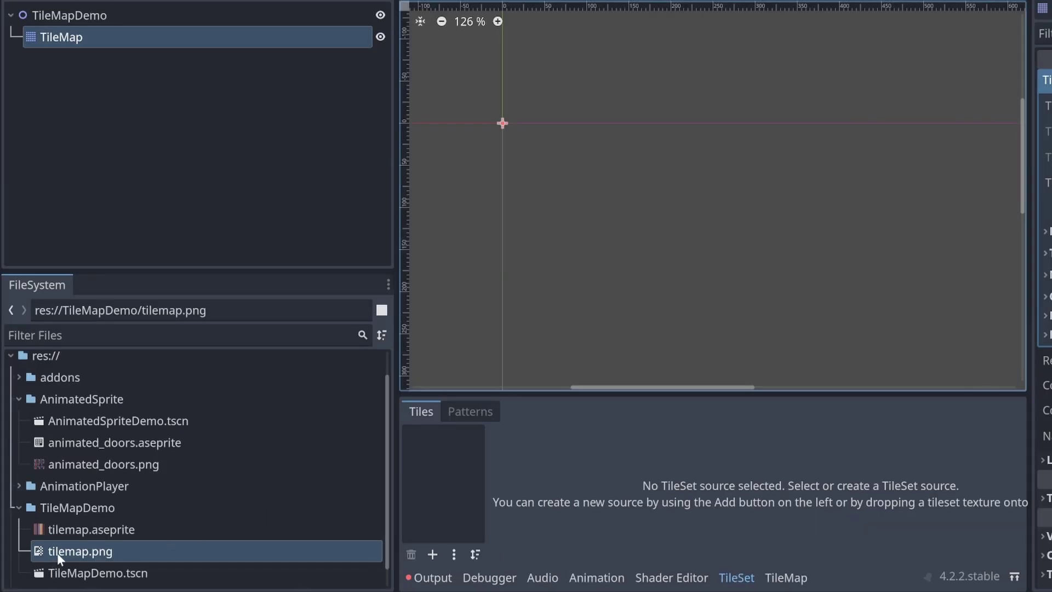
left_click_drag(57, 553, 434, 445)
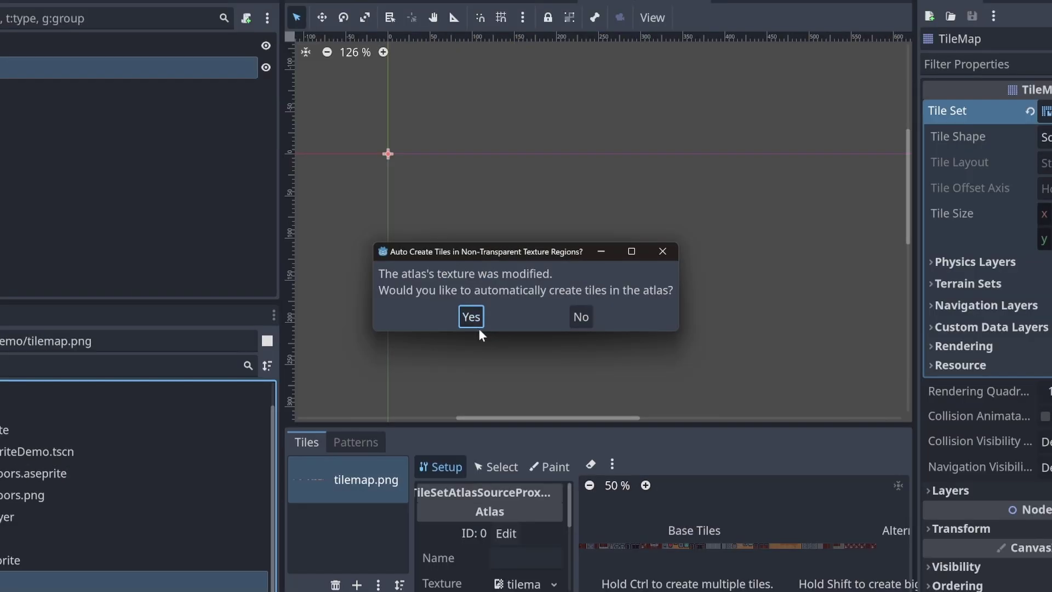
key("Return")
middle_click_drag(711, 527, 735, 476)
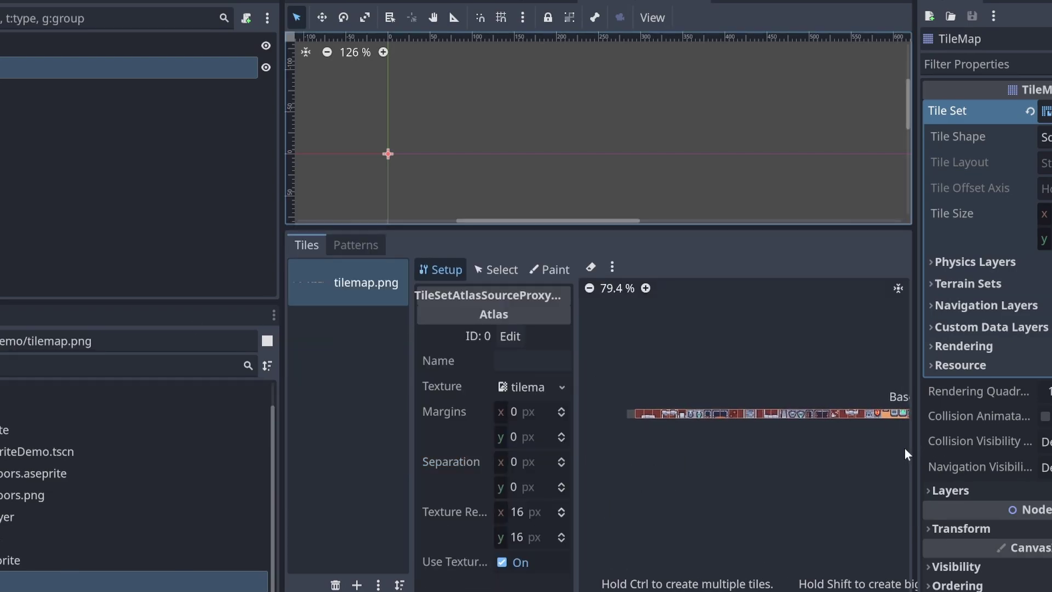
middle_click_drag(883, 445, 740, 441)
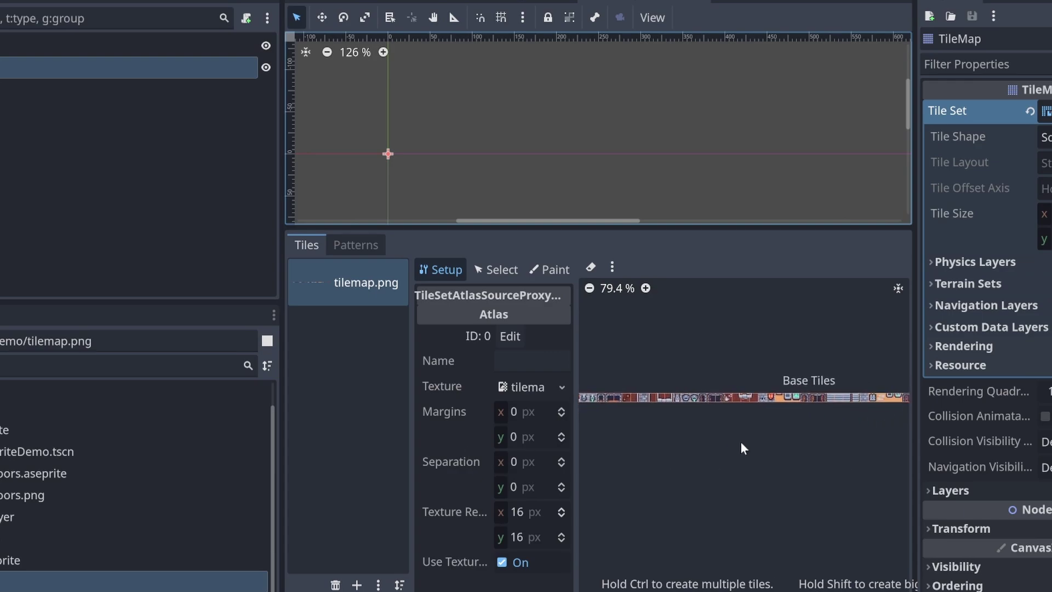
middle_click_drag(647, 438, 639, 421)
middle_click_drag(757, 423, 769, 422)
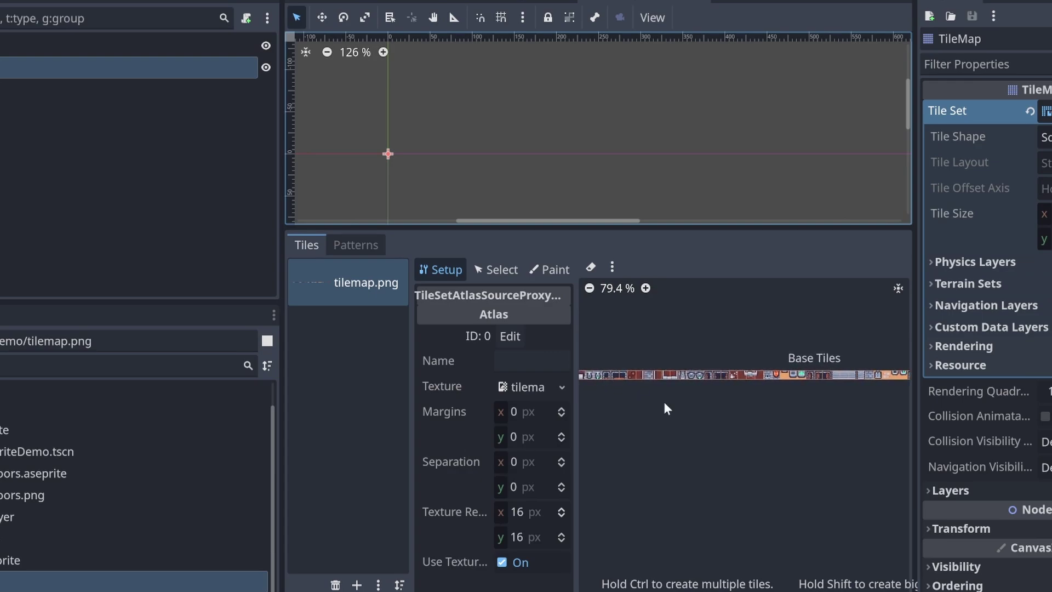
Select the tilemap.png tile source and paint the top wall rows across the canvas
left_click(663, 591)
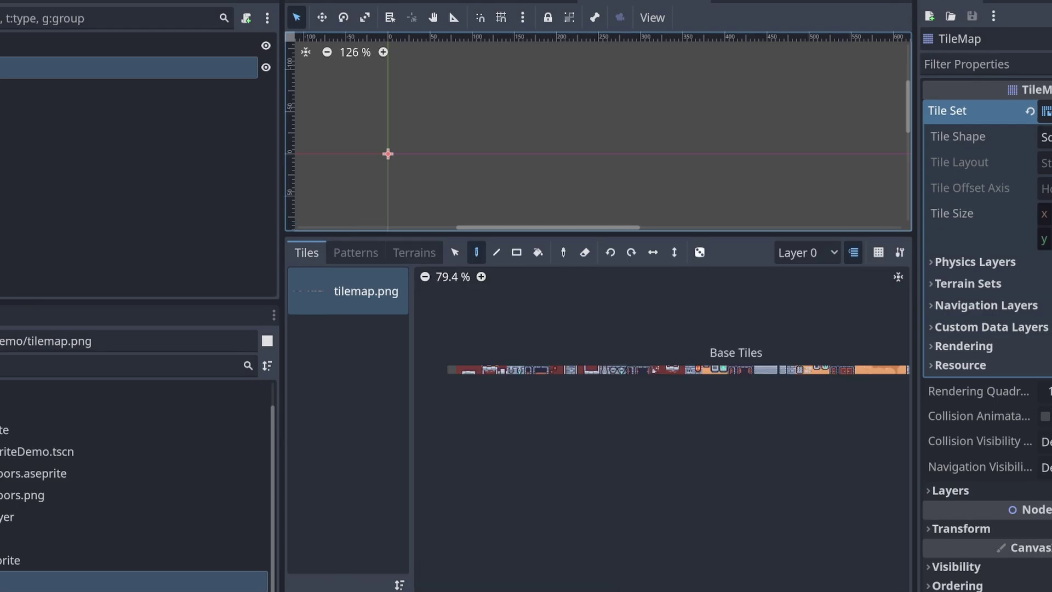
left_click_drag(575, 236, 572, 456)
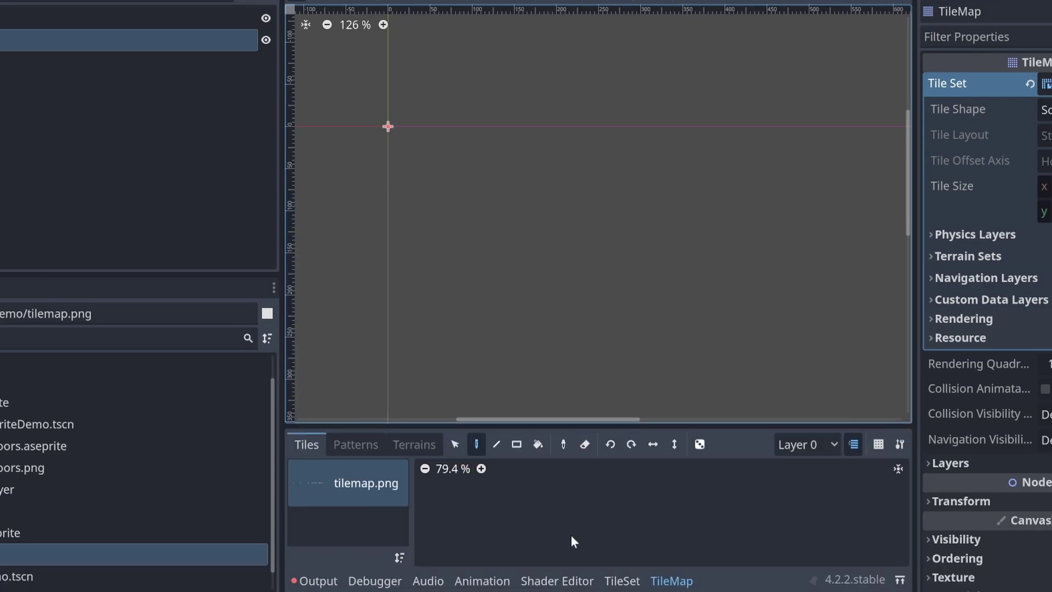
left_click(450, 467)
left_click(376, 488)
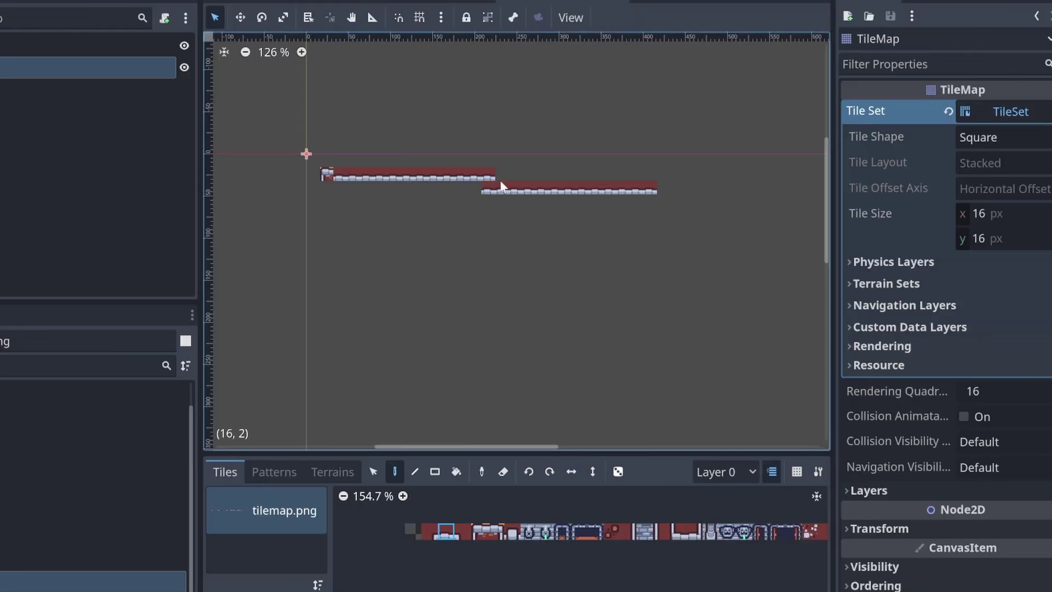
left_click_drag(574, 177, 802, 178)
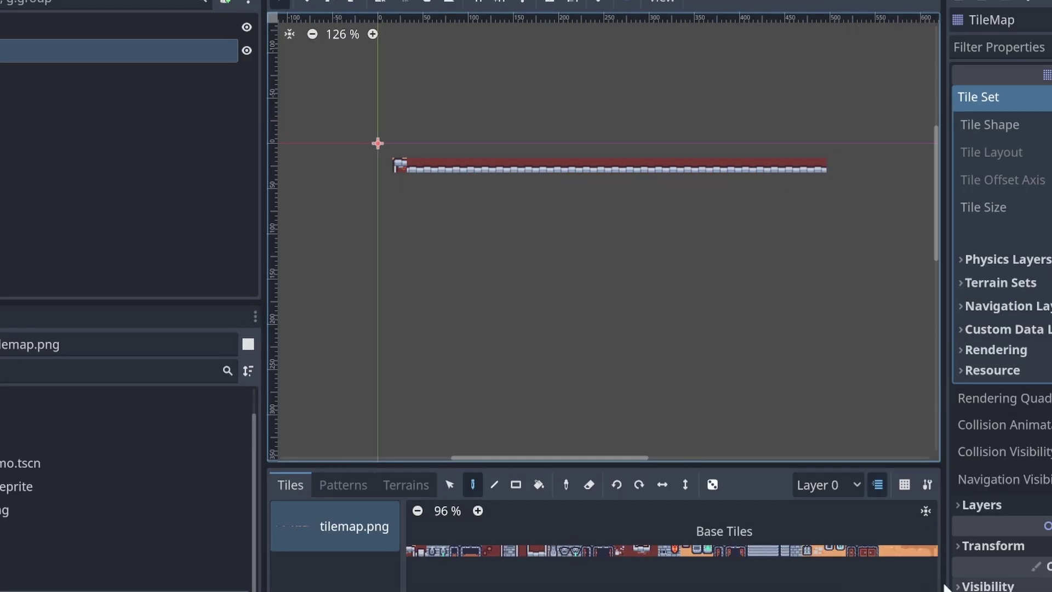
Fill the surroundings with sand, add left and right wall corners, and paint a capped brick row
left_click(681, 536)
scroll(682, 536, "up", 6)
scroll(556, 348, "up", 3)
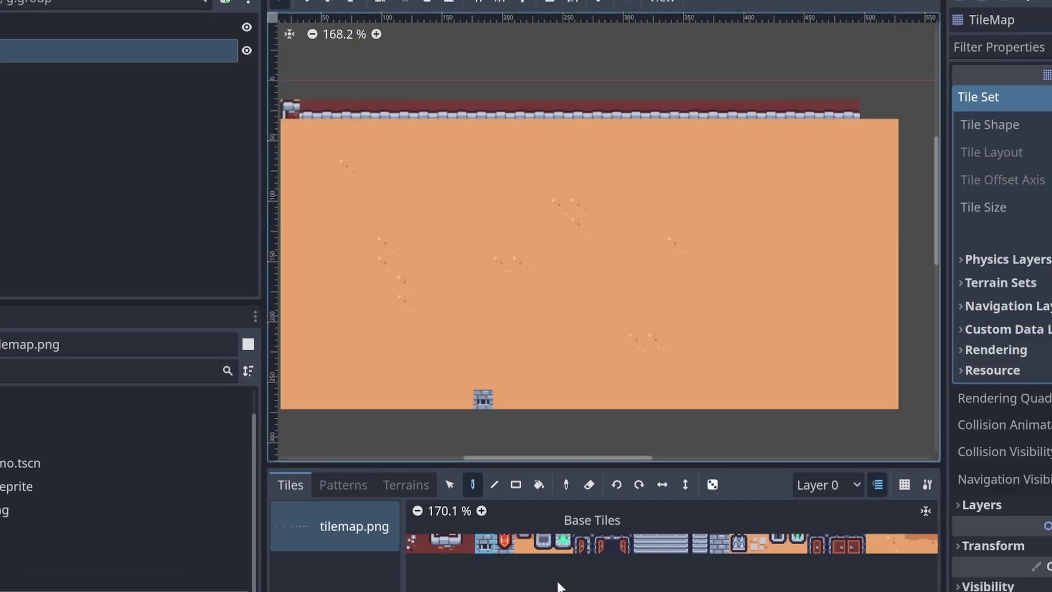
left_click(349, 381)
left_click(714, 360)
scroll(783, 563, "down", 5)
left_click_drag(369, 380, 715, 384, "shift")
scroll(583, 560, "down", 2)
scroll(593, 554, "up", 3)
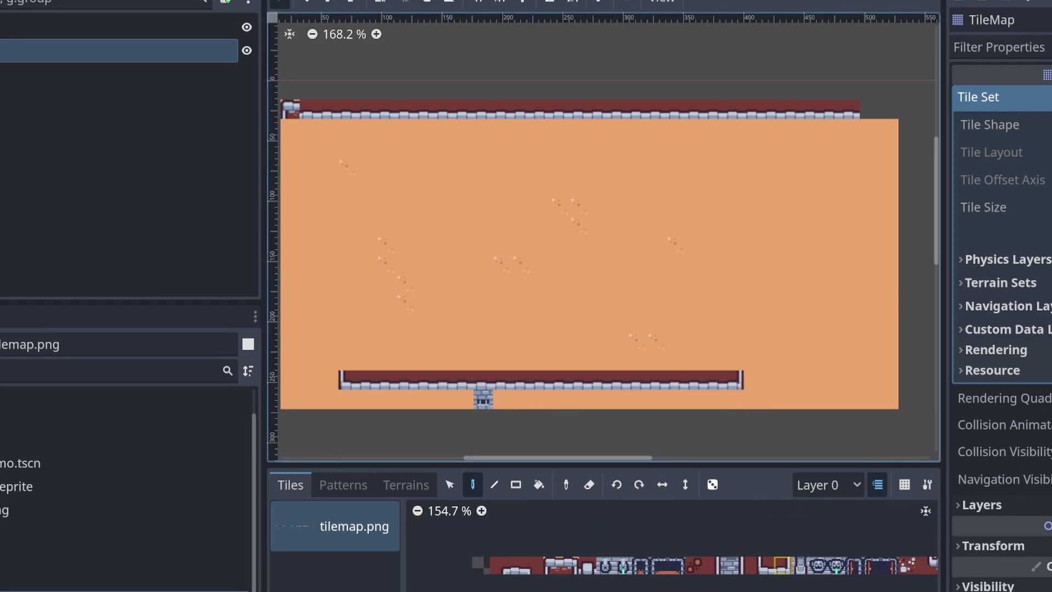
Paint vertical wall columns and ceiling bricks to close the room's sides
left_click(742, 567)
mouse_move(738, 341)
left_mouse_down("shift")
mouse_move(725, 114)
mouse_move(329, 110)
mouse_move(328, 378)
left_mouse_up("shift")
scroll(735, 556, "right", 5)
left_click(525, 555)
left_click(470, 555)
Place three crates inside the room
left_click(444, 245)
left_click(541, 225)
left_click(560, 283)
left_click(618, 263)
scroll(707, 553, "left", 3)
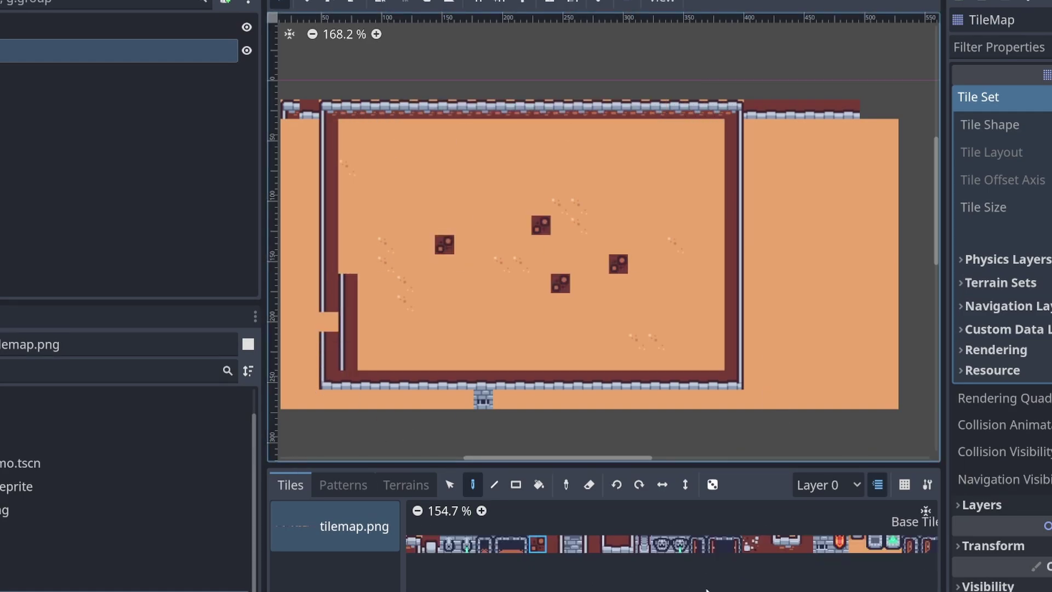
scroll(706, 547, "down", 2, "ctrl")
scroll(707, 548, "right", 3)
Fill the room interior with dark red floor and scatter three floor decorations
left_click(863, 545)
left_click_drag(715, 367, 342, 124, "ctrl+shift")
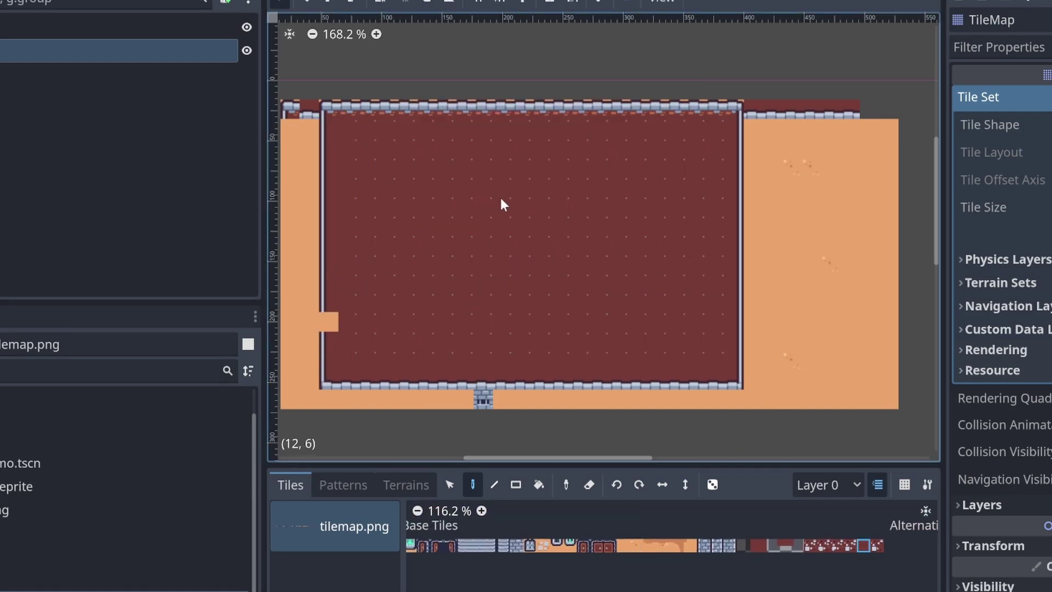
scroll(658, 542, "up", 3, "ctrl")
left_click(502, 187)
left_click(522, 206)
left_click(638, 283)
left_click(657, 206)
Paint the bottom wall with corner and brick tiles and place a door in its middle
left_click(463, 302)
left_click(462, 321)
scroll(655, 392, "down", 2)
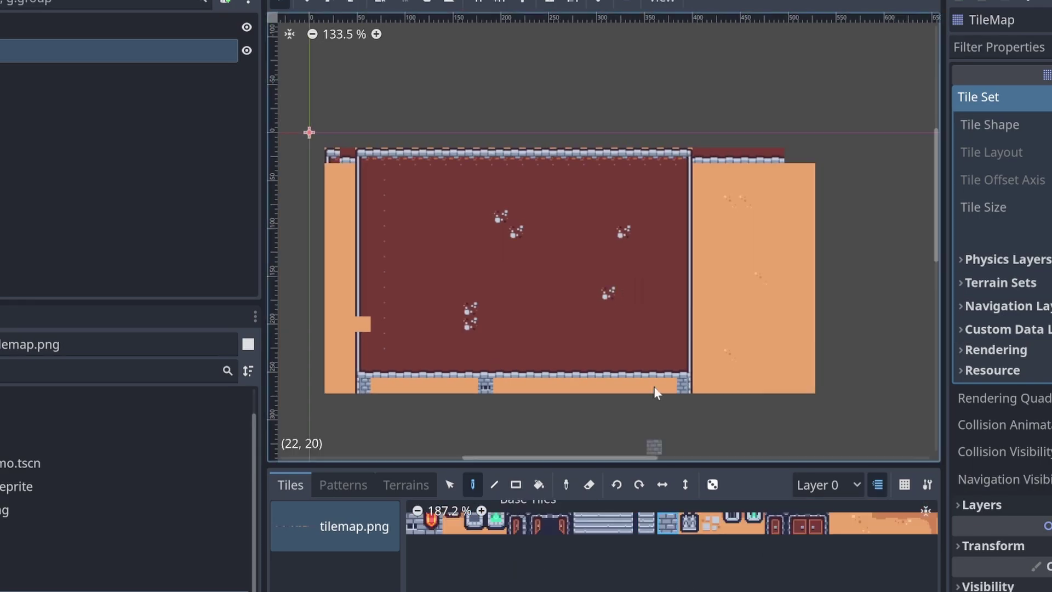
left_click_drag(655, 393, 364, 386)
left_click(560, 523)
left_click(538, 386)
scroll(657, 542, "down", 3, "ctrl")
scroll(657, 548, "up", 1, "ctrl")
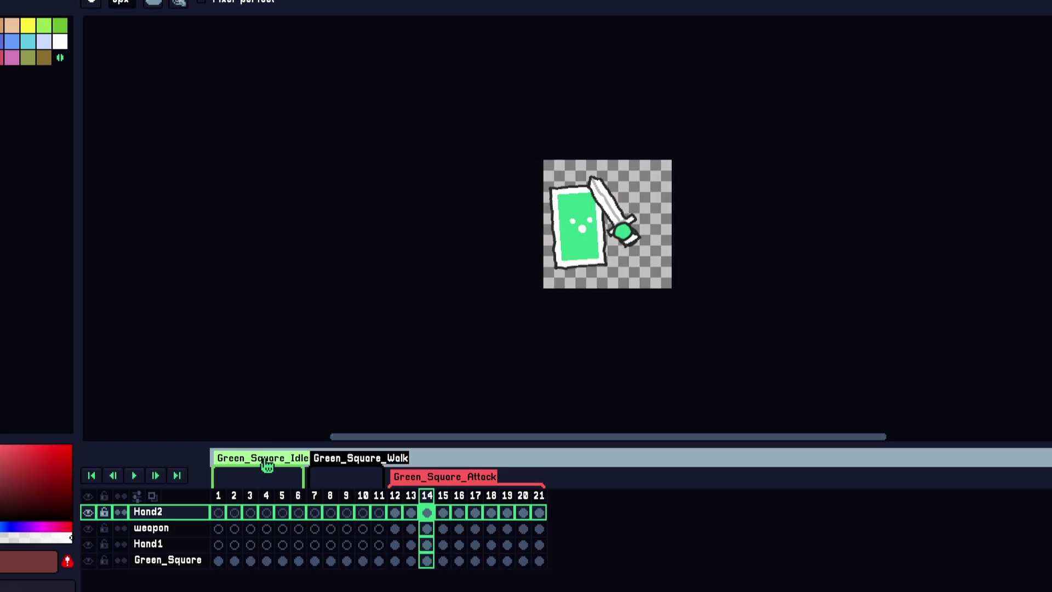
double_click(266, 460)
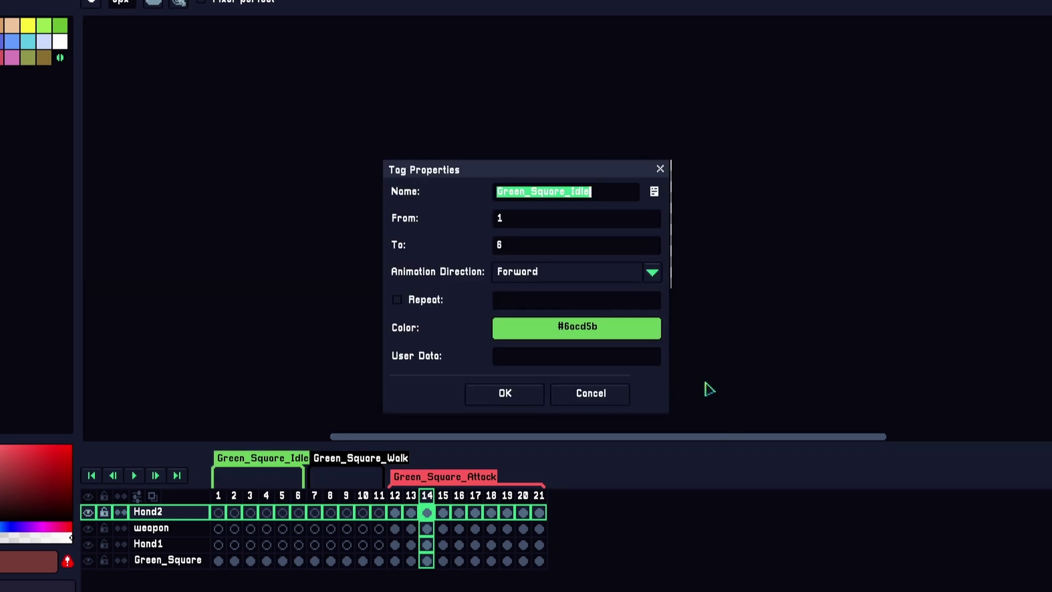
key("Escape")
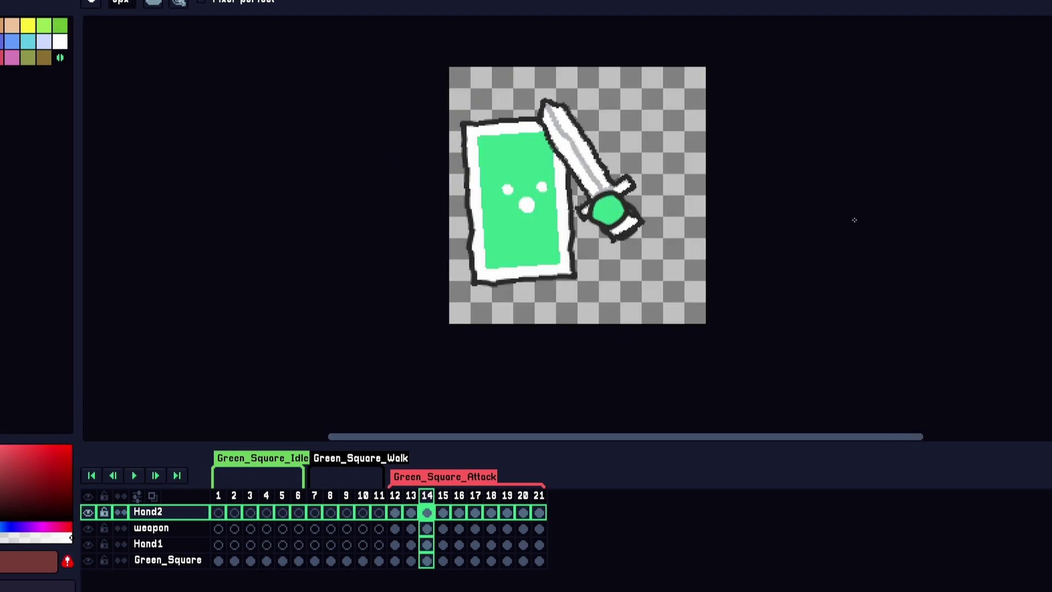